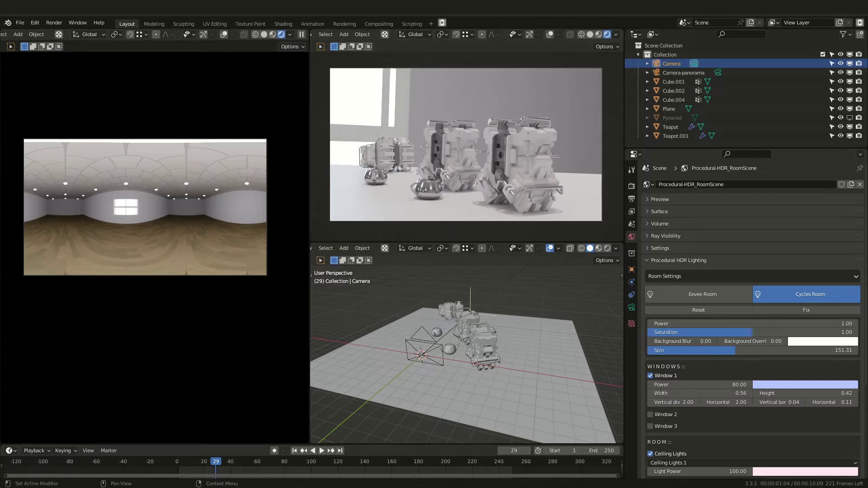
- Review the room settings and Camera-panorama's lens settings, and set Camera-panorama as the local camera of the panorama viewport
{"action": "scroll", "coordinate": [709, 339], "scroll_direction": "down", "scroll_amount": 6}
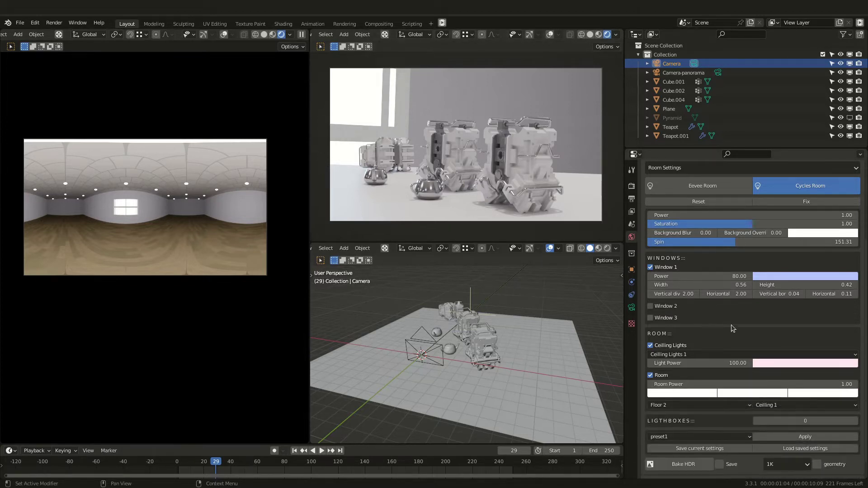
{"action": "scroll", "coordinate": [732, 330], "scroll_direction": "down", "scroll_amount": 1}
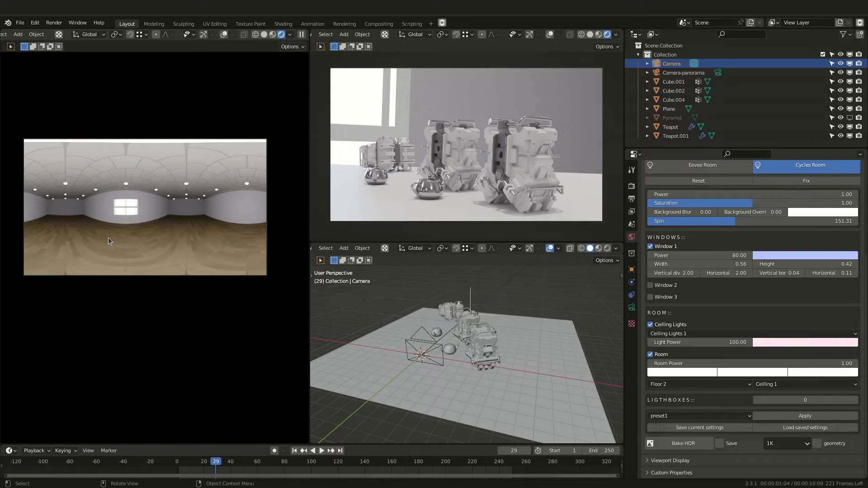
{"action": "left_click", "coordinate": [187, 101]}
{"action": "key", "text": "n"}
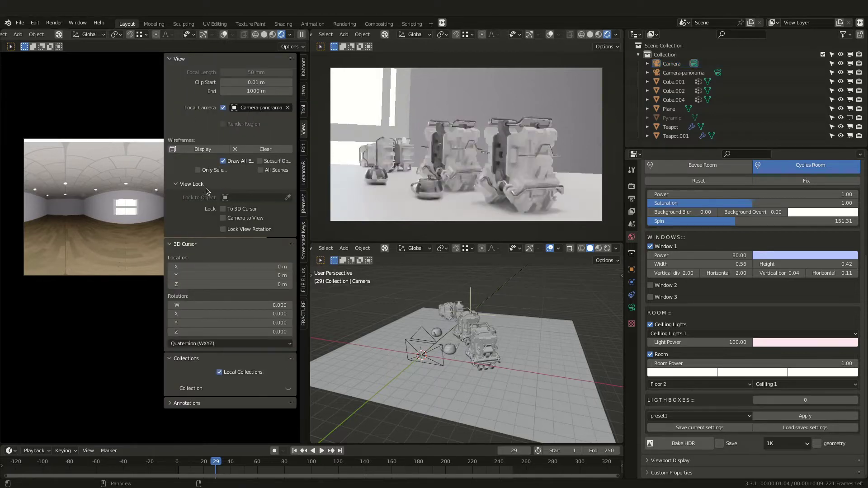
{"action": "left_click", "coordinate": [685, 71]}
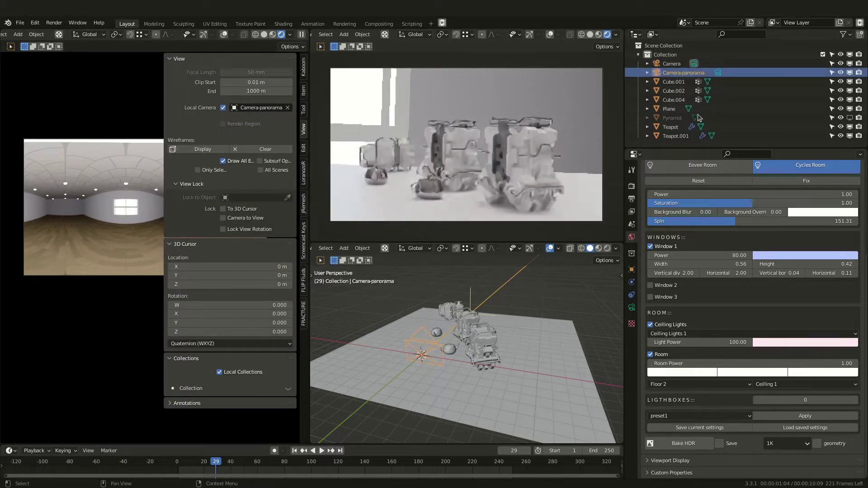
{"action": "left_click", "coordinate": [632, 308]}
{"action": "scroll", "coordinate": [676, 269], "scroll_direction": "up", "scroll_amount": 6}
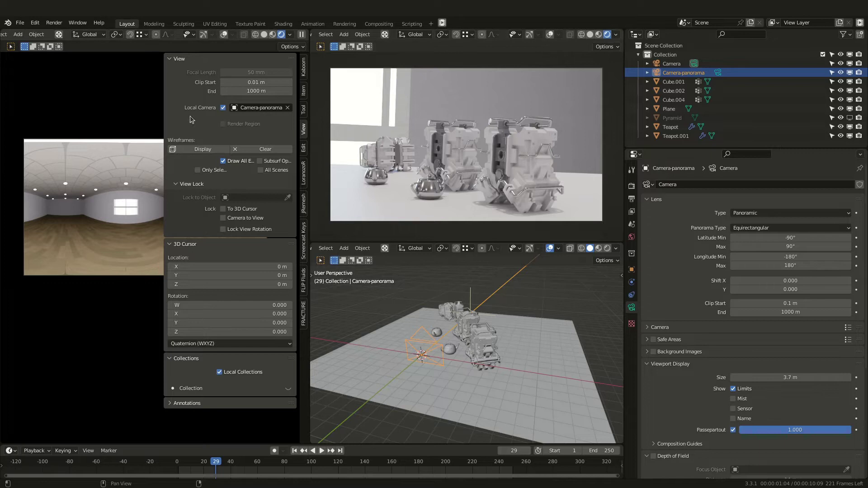
{"action": "left_click", "coordinate": [240, 107]}
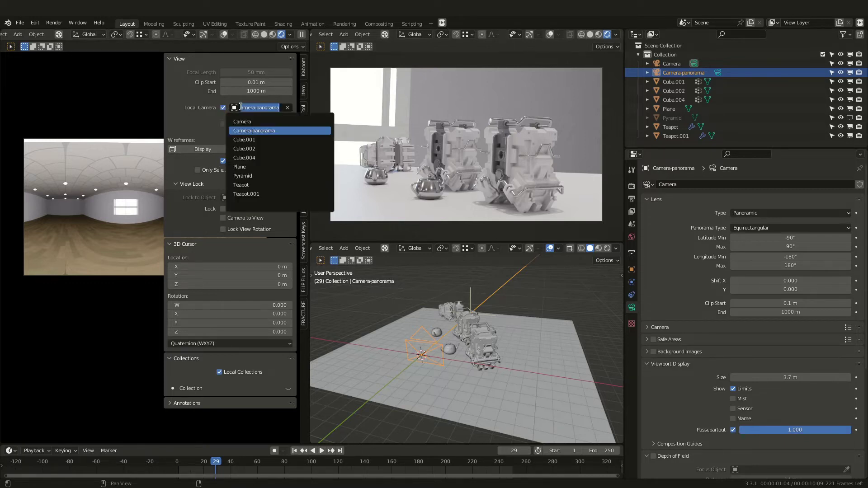
{"action": "left_click", "coordinate": [251, 130]}
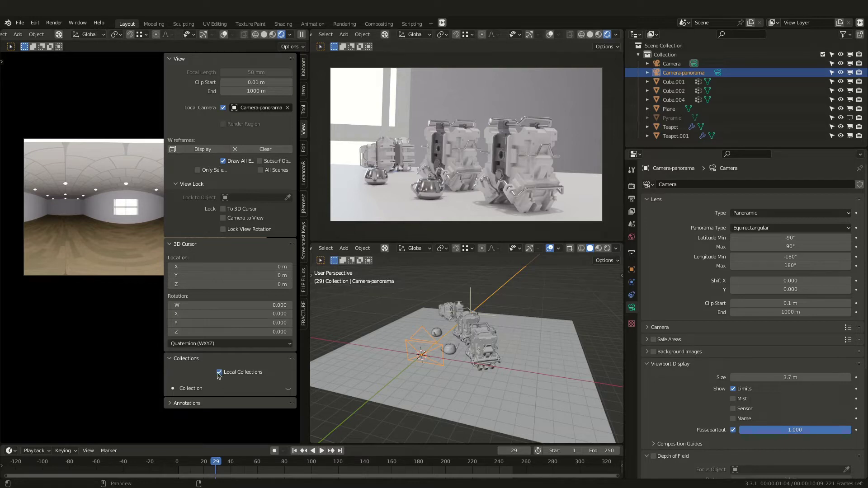
- Toggle the collection's local visibility on and back off in the panorama viewport, and hide its sidebar
{"action": "left_click", "coordinate": [288, 388]}
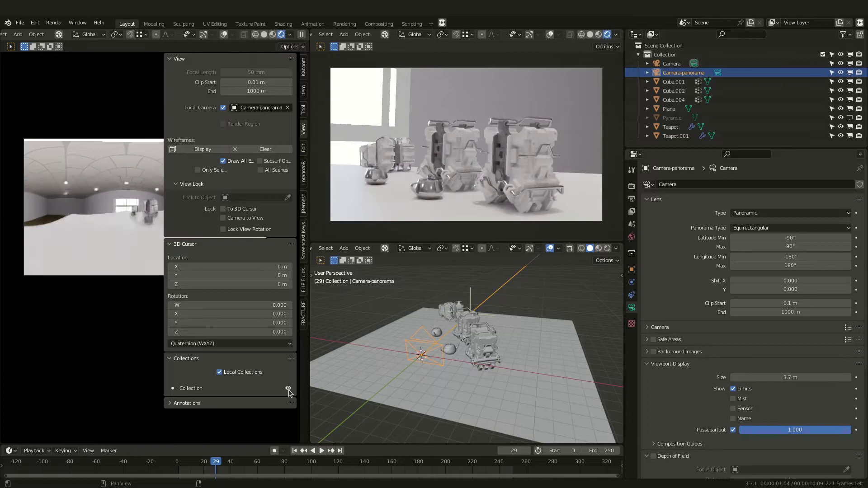
{"action": "left_click", "coordinate": [288, 388]}
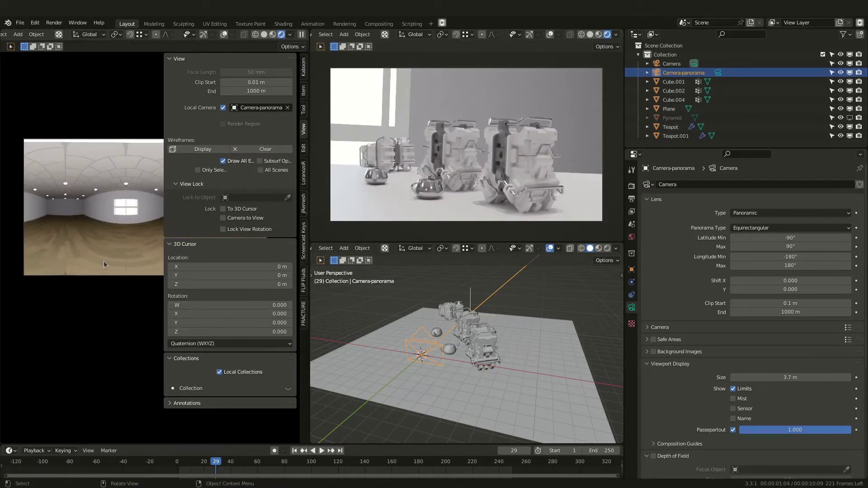
{"action": "key", "text": "n"}
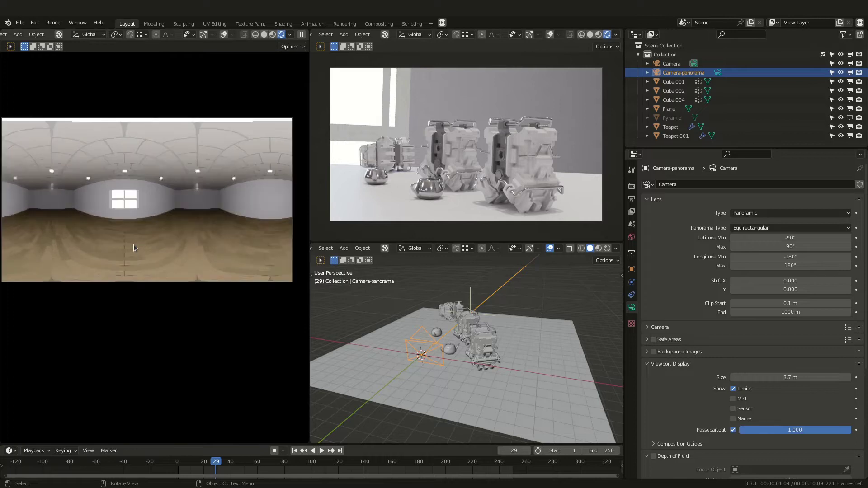
- Apply the preset2 lighting preset in the world's Procedural HDR Lighting room settings
{"action": "scroll", "coordinate": [136, 247], "scroll_direction": "down", "scroll_amount": 1}
{"action": "left_click", "coordinate": [631, 237]}
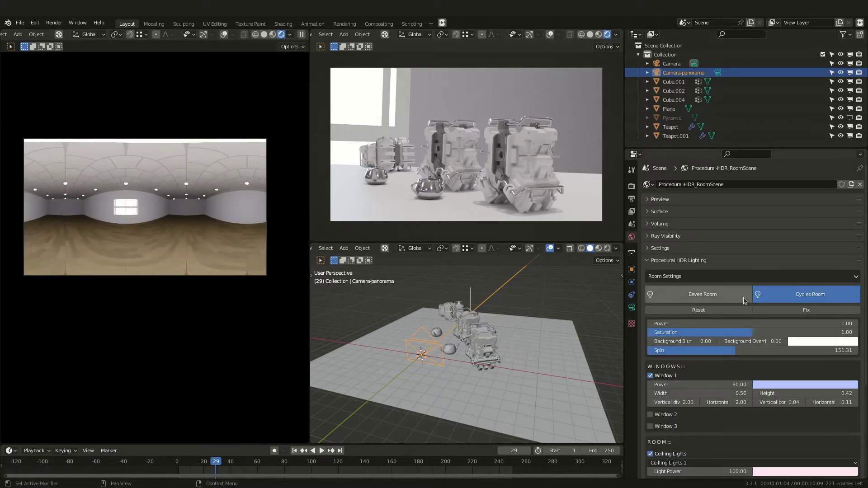
{"action": "scroll", "coordinate": [725, 359], "scroll_direction": "down", "scroll_amount": 2}
{"action": "scroll", "coordinate": [724, 358], "scroll_direction": "down", "scroll_amount": 5}
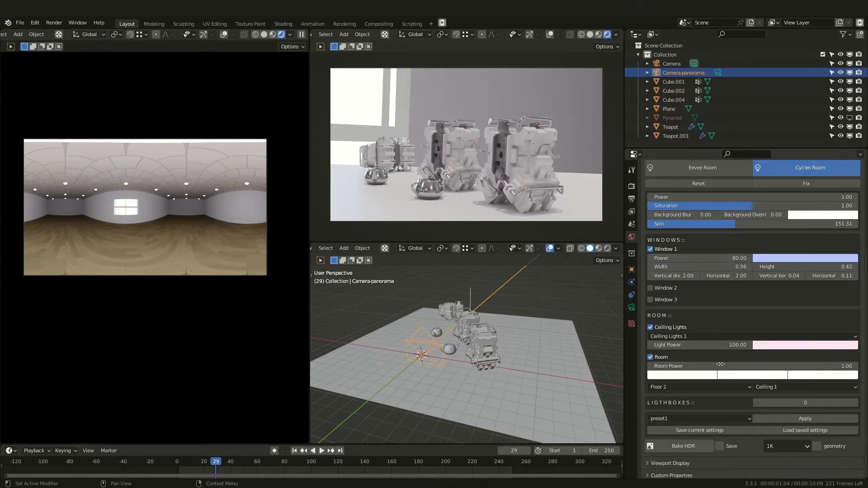
{"action": "left_click", "coordinate": [728, 416]}
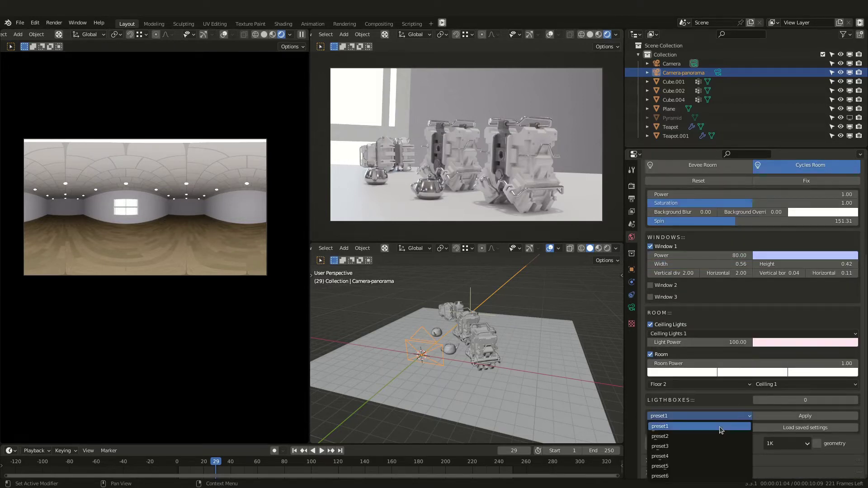
{"action": "left_click", "coordinate": [723, 437]}
{"action": "left_click", "coordinate": [801, 414]}
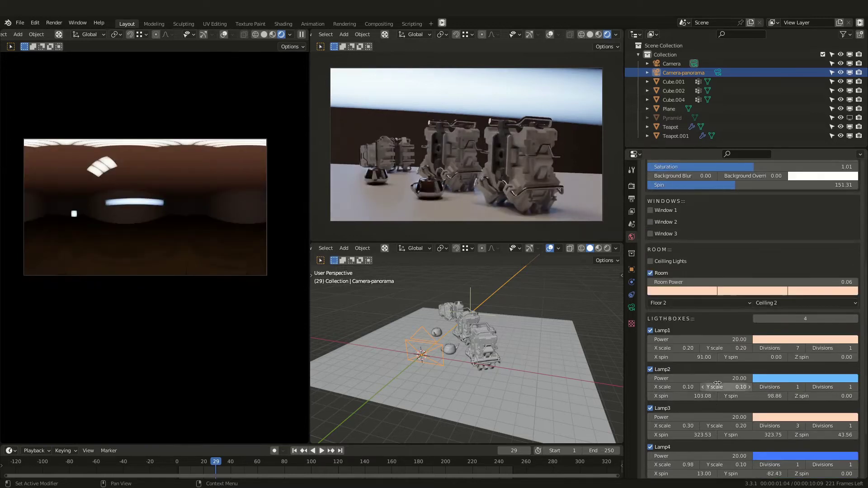
- Switch the lighting to the Eevee Room and set the environment's Spin to about 177.46
{"action": "scroll", "coordinate": [723, 294], "scroll_direction": "up", "scroll_amount": 4}
{"action": "left_click", "coordinate": [687, 243]}
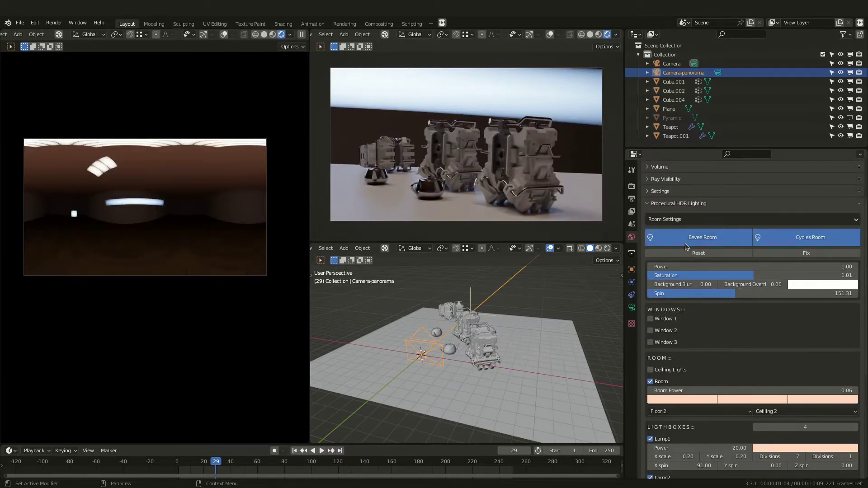
{"action": "scroll", "coordinate": [685, 244], "scroll_direction": "down", "scroll_amount": 3}
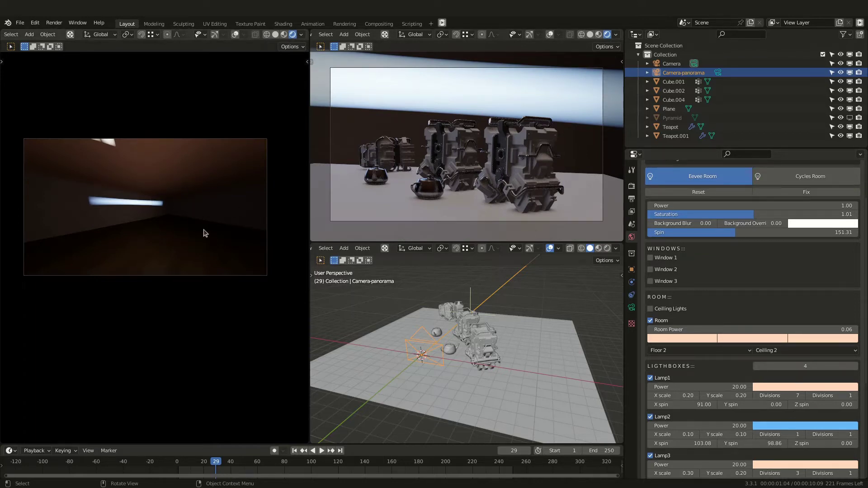
{"action": "left_click_drag", "start_coordinate": [741, 232], "coordinate": [784, 233]}
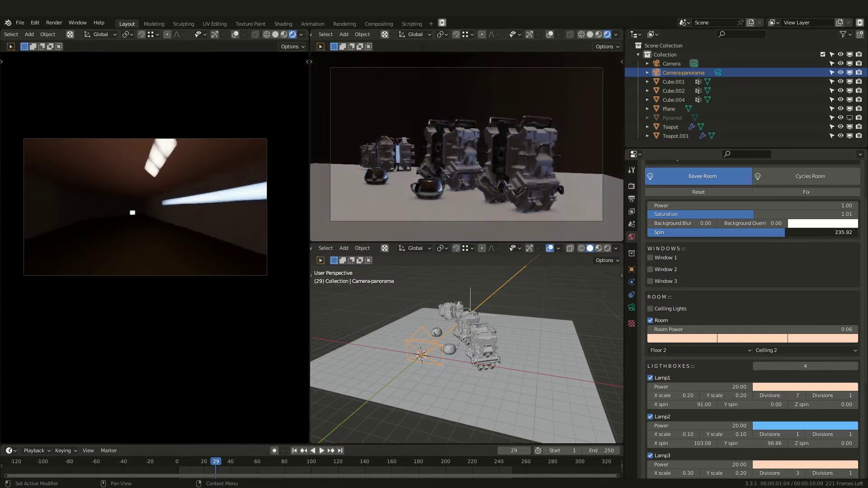
- Apply the preset3 lighting preset to the Eevee room
{"action": "scroll", "coordinate": [681, 449], "scroll_direction": "down", "scroll_amount": 9}
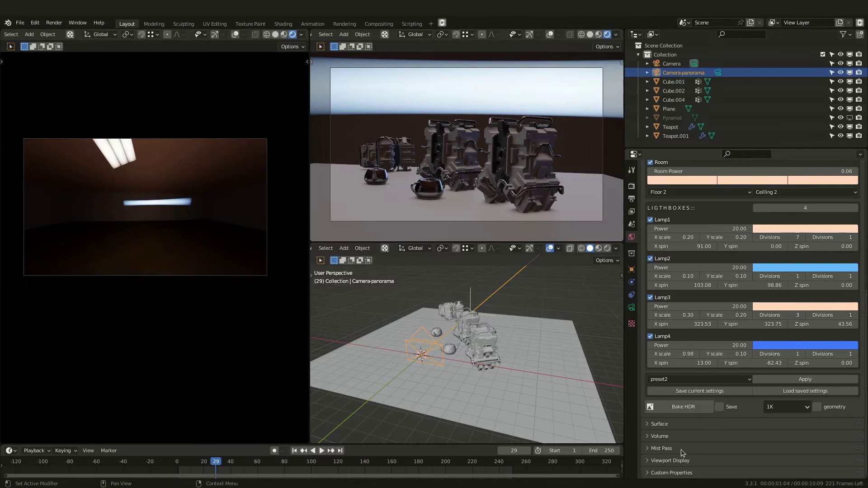
{"action": "left_click", "coordinate": [681, 379]}
{"action": "left_click", "coordinate": [699, 408]}
{"action": "left_click", "coordinate": [780, 378]}
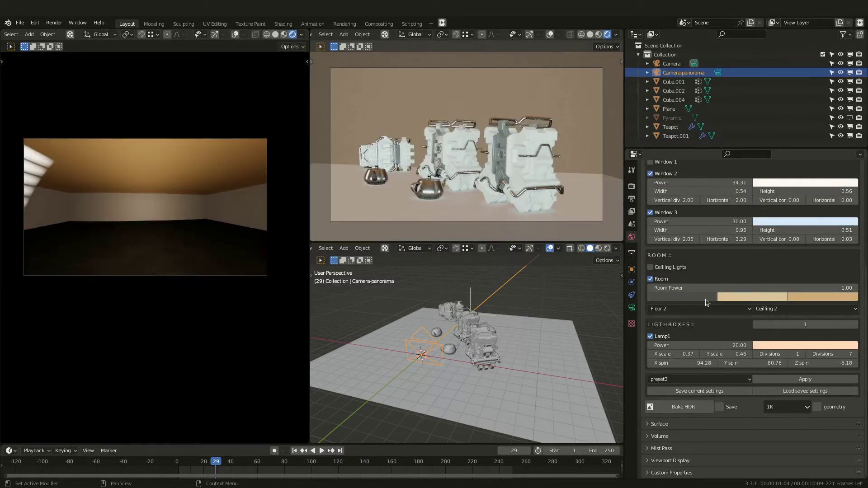
- Review the window, room and lightbox settings, and switch the lighting to the Cycles Room
{"action": "scroll", "coordinate": [708, 303], "scroll_direction": "up", "scroll_amount": 5}
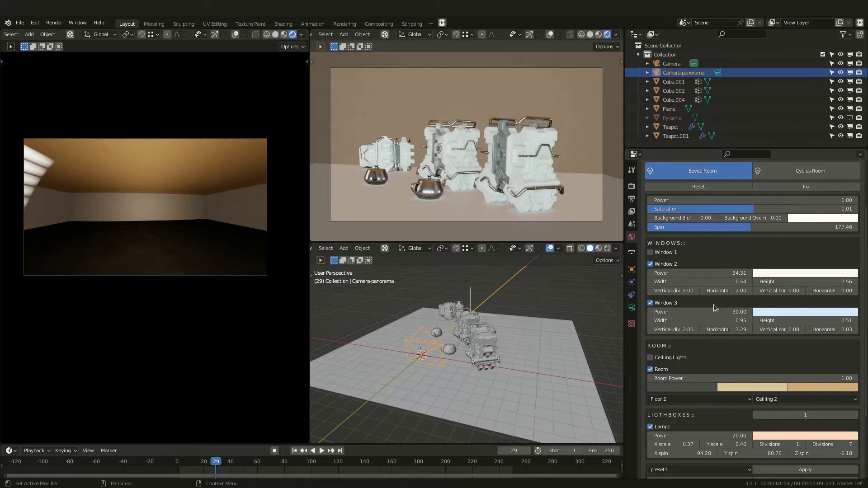
{"action": "scroll", "coordinate": [722, 357], "scroll_direction": "down", "scroll_amount": 3}
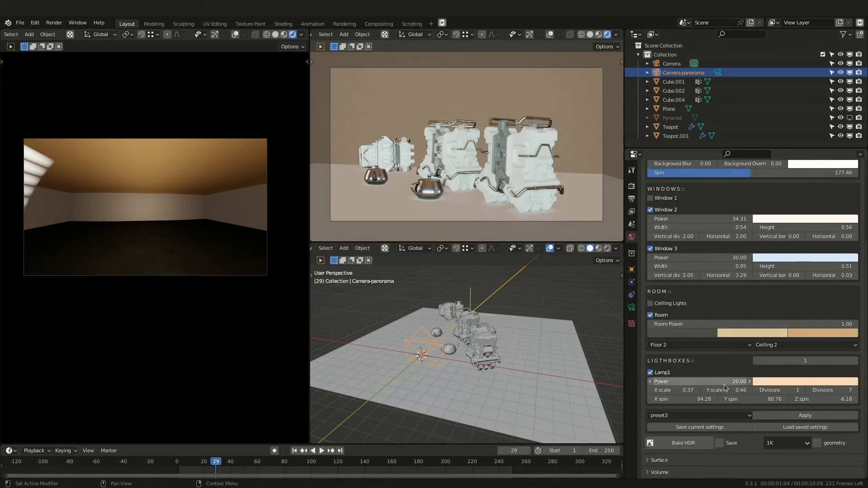
{"action": "scroll", "coordinate": [725, 387], "scroll_direction": "up", "scroll_amount": 1}
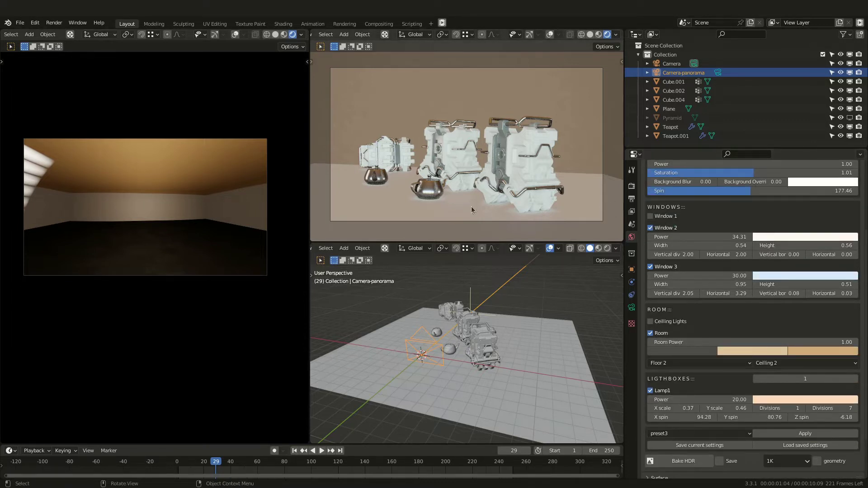
{"action": "scroll", "coordinate": [723, 361], "scroll_direction": "down", "scroll_amount": 2}
{"action": "scroll", "coordinate": [756, 303], "scroll_direction": "up", "scroll_amount": 6}
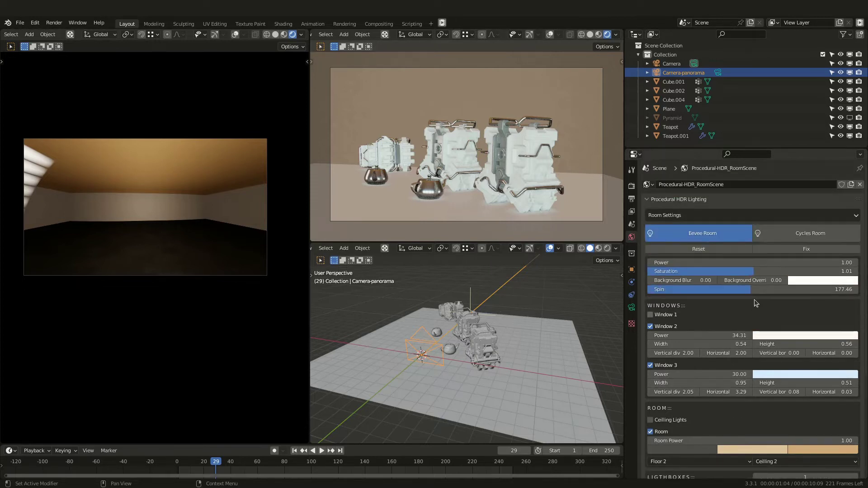
{"action": "left_click", "coordinate": [800, 233]}
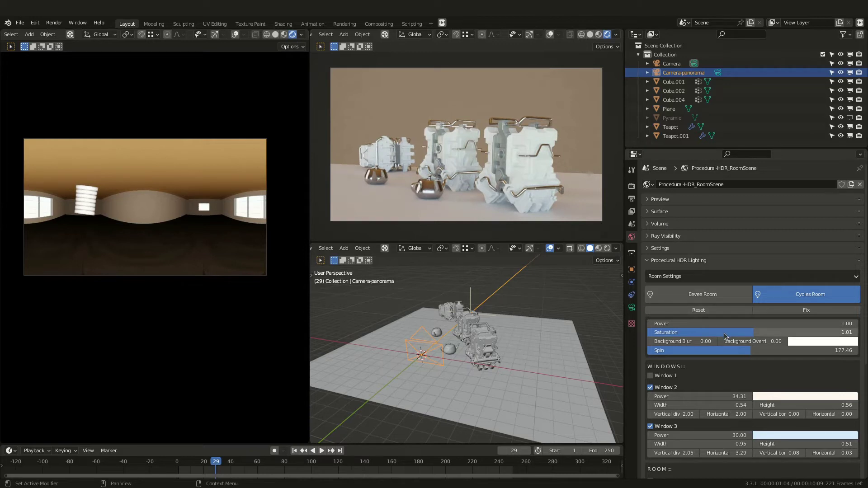
- Set the environment's Background Blur to 1.00 and its Spin to 99.77
{"action": "scroll", "coordinate": [724, 335], "scroll_direction": "down", "scroll_amount": 5}
{"action": "scroll", "coordinate": [720, 338], "scroll_direction": "down", "scroll_amount": 5}
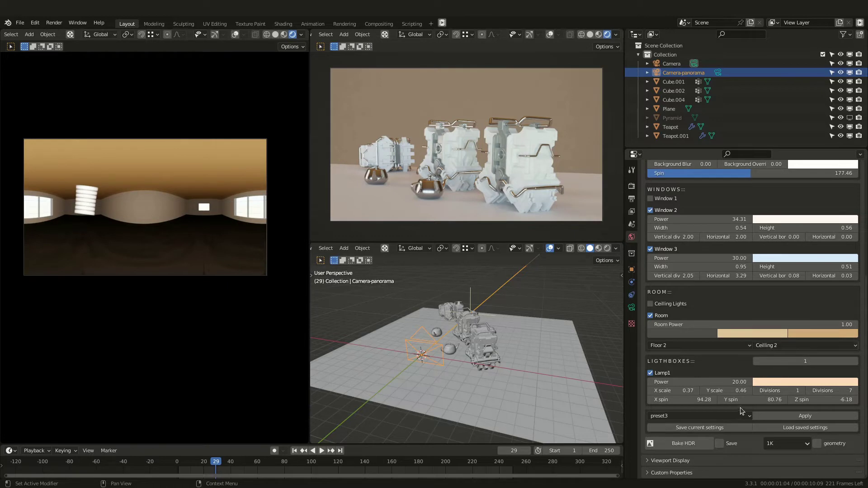
{"action": "scroll", "coordinate": [747, 339], "scroll_direction": "up", "scroll_amount": 3}
{"action": "scroll", "coordinate": [704, 275], "scroll_direction": "up", "scroll_amount": 2}
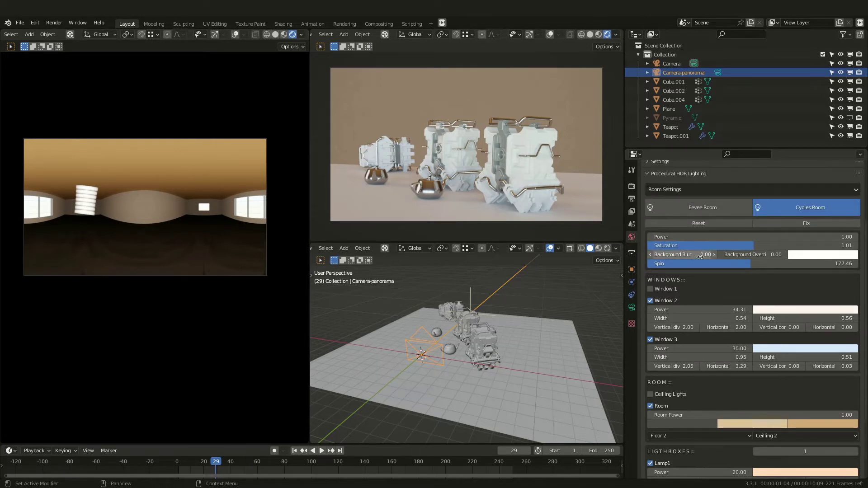
{"action": "left_click_drag", "start_coordinate": [690, 256], "coordinate": [733, 255]}
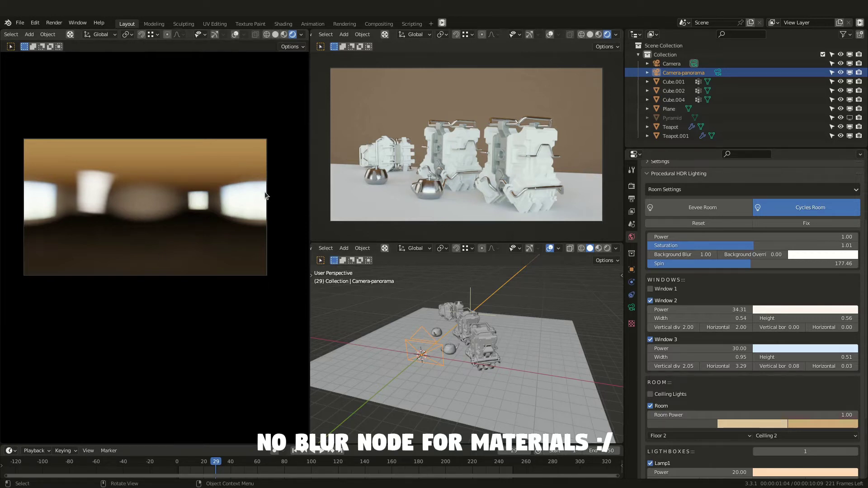
{"action": "mouse_move", "coordinate": [701, 265]}
{"action": "left_mouse_down"}
{"action": "mouse_move", "coordinate": [679, 266]}
{"action": "mouse_move", "coordinate": [704, 263]}
{"action": "left_mouse_up"}
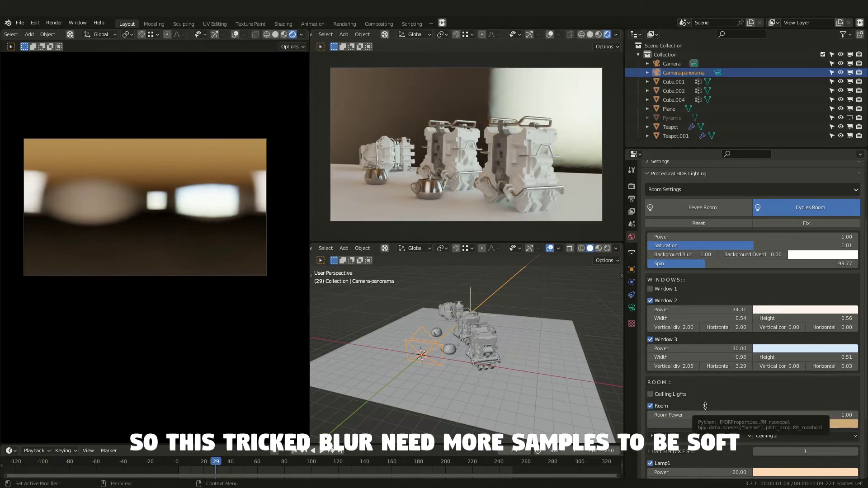
- Set the environment's Background Blur to 0.00
{"action": "scroll", "coordinate": [705, 406], "scroll_direction": "down", "scroll_amount": 5}
{"action": "scroll", "coordinate": [701, 275], "scroll_direction": "up", "scroll_amount": 8}
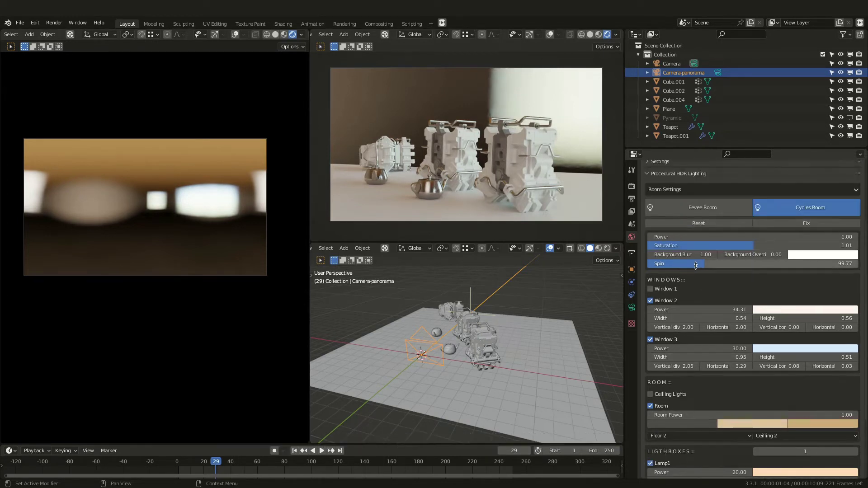
{"action": "left_click_drag", "start_coordinate": [683, 327], "coordinate": [656, 327]}
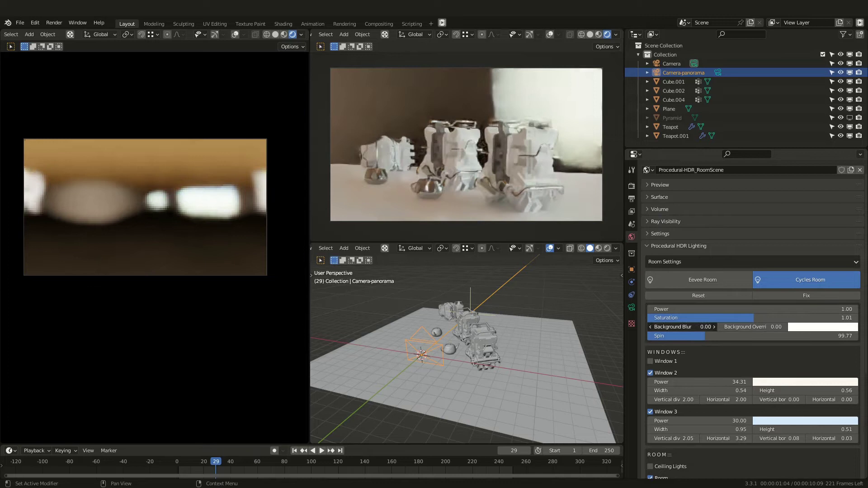
- Apply the preset4 lighting preset to the Cycles room
{"action": "scroll", "coordinate": [702, 367], "scroll_direction": "down", "scroll_amount": 8}
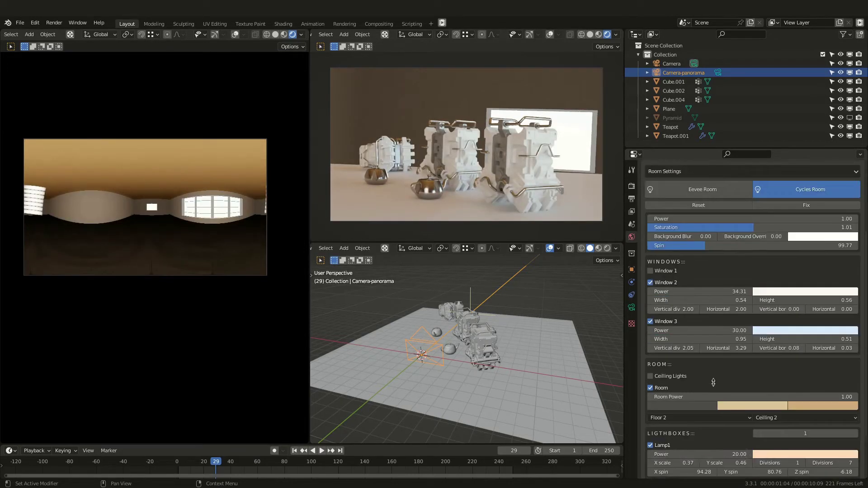
{"action": "left_click", "coordinate": [719, 416]}
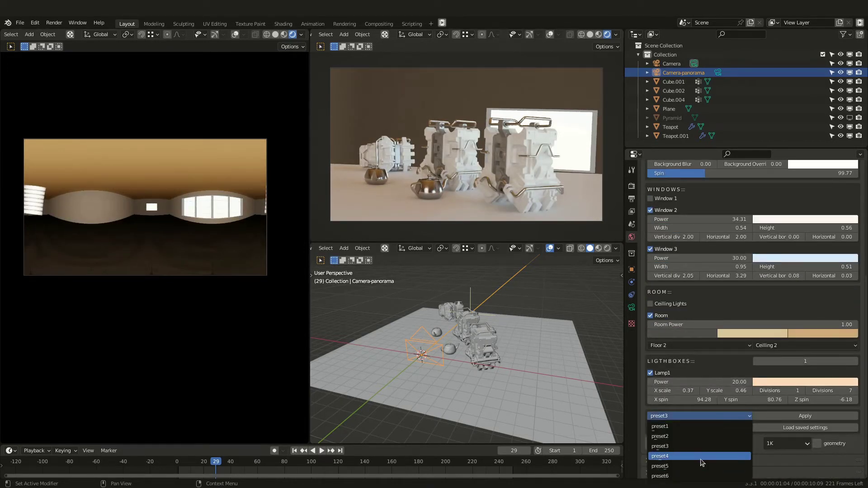
{"action": "left_click", "coordinate": [699, 456]}
{"action": "left_click", "coordinate": [792, 416]}
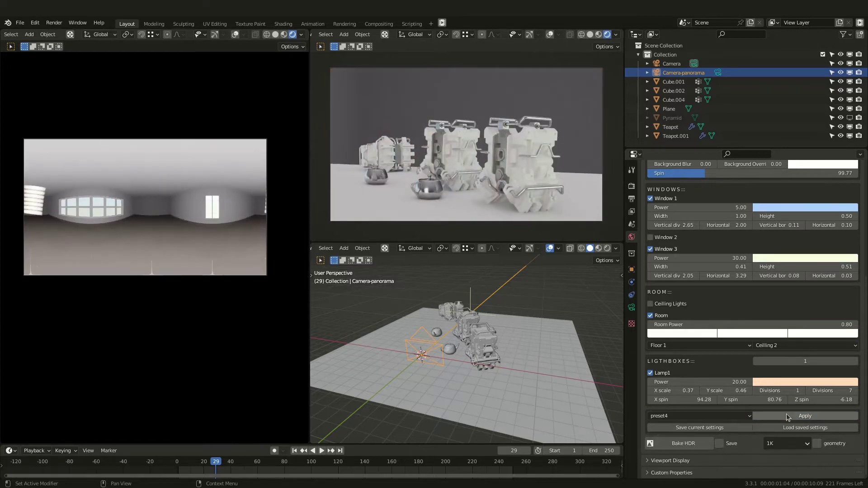
- Disable Window 1 and Window 3 in the room's window settings
{"action": "scroll", "coordinate": [726, 336], "scroll_direction": "up", "scroll_amount": 1}
{"action": "scroll", "coordinate": [725, 336], "scroll_direction": "up", "scroll_amount": 4}
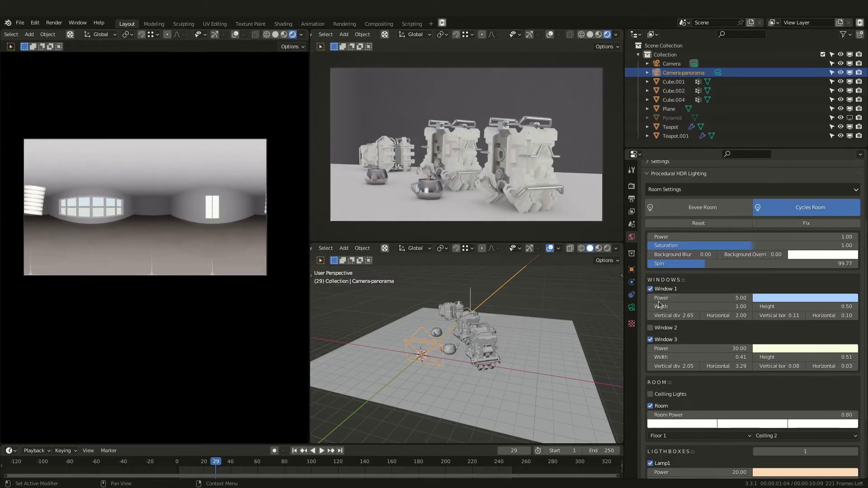
{"action": "left_click", "coordinate": [651, 289]}
{"action": "left_click", "coordinate": [650, 312]}
{"action": "scroll", "coordinate": [662, 384], "scroll_direction": "down", "scroll_amount": 2}
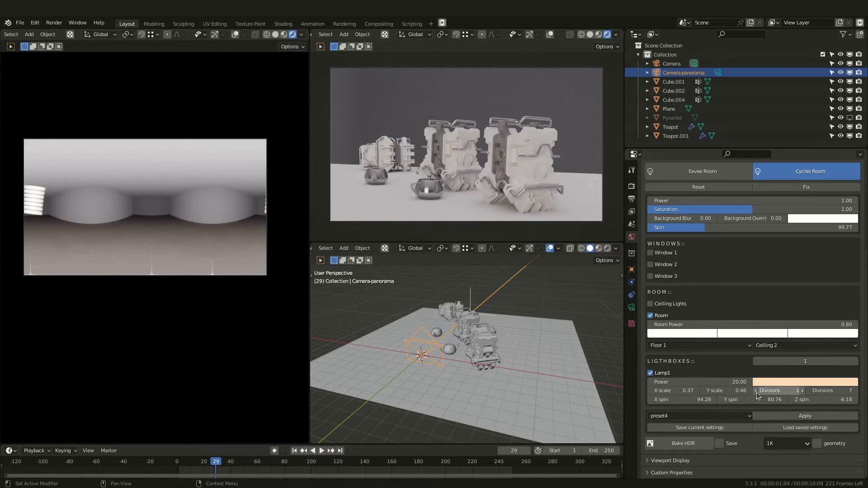
- Adjust the Lamp1 lightbox's X spin to 91.55 and its Y spin to 72.75
{"action": "left_click_drag", "start_coordinate": [683, 400], "coordinate": [662, 400]}
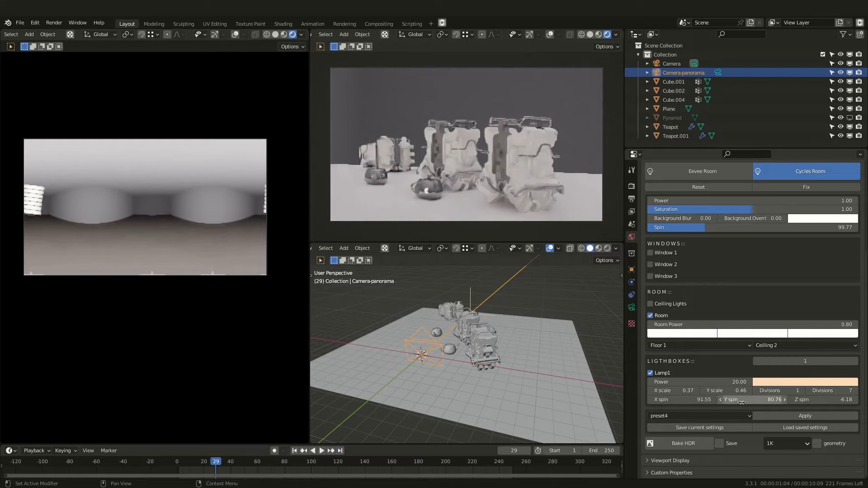
{"action": "left_click_drag", "start_coordinate": [728, 399], "coordinate": [708, 400]}
- Reset the Lamp1 lightbox's X spin, Y spin and Z spin values to 0
{"action": "left_click", "coordinate": [708, 400]}
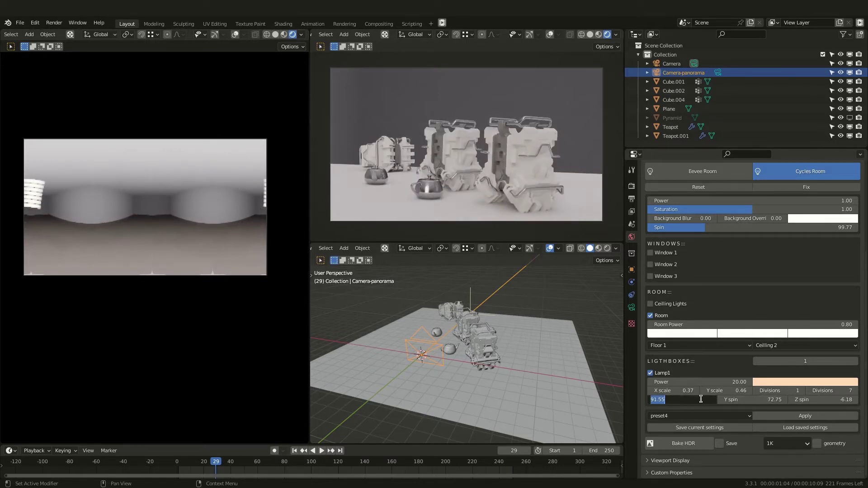
{"action": "type", "text": "0"}
{"action": "key", "text": "Tab"}
{"action": "type", "text": "0"}
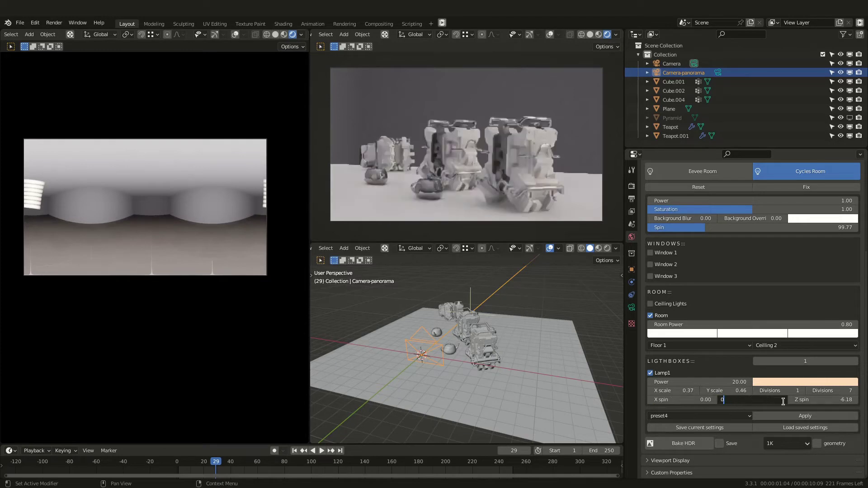
{"action": "key", "text": "Tab"}
{"action": "type", "text": "0"}
{"action": "key", "text": "Return"}
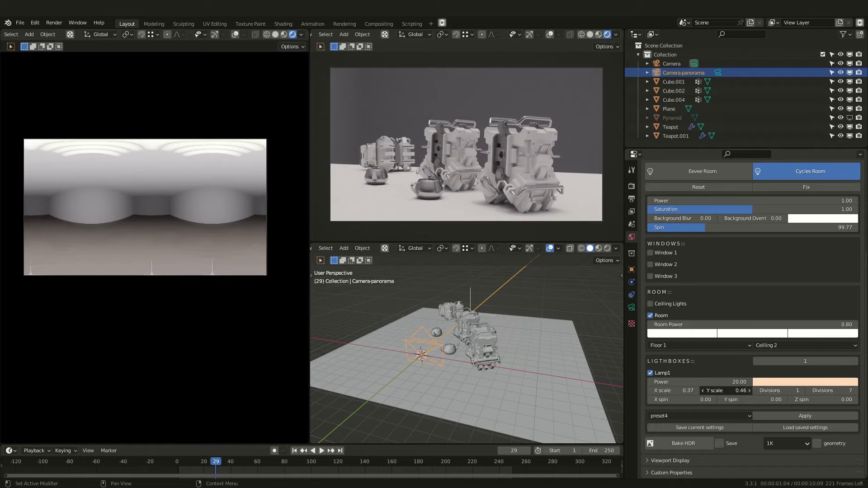
- Set the Lamp1 lightbox's Y scale to 0.49 and its Y spin to 90
{"action": "left_click", "coordinate": [749, 391]}
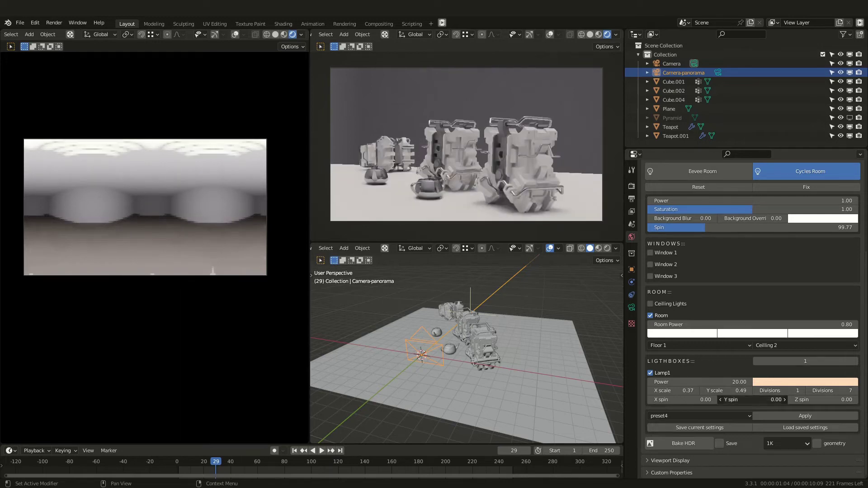
{"action": "left_click_drag", "start_coordinate": [751, 402], "coordinate": [764, 401]}
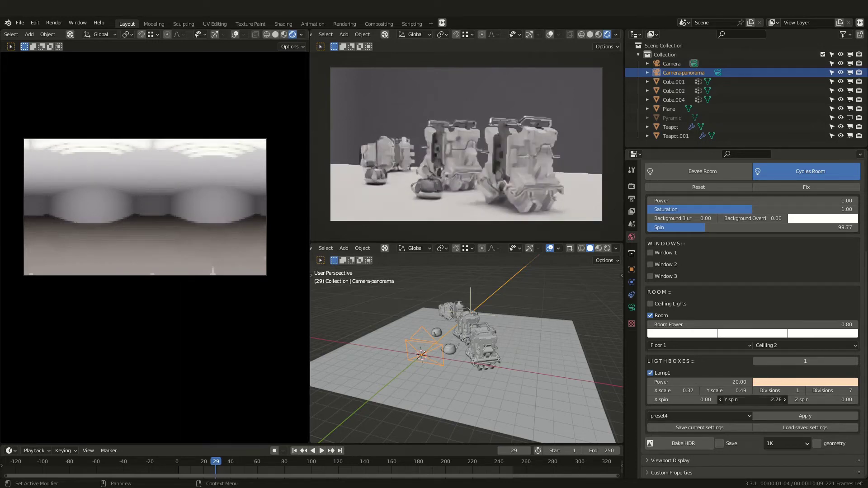
{"action": "left_click", "coordinate": [751, 402]}
{"action": "type", "text": "90"}
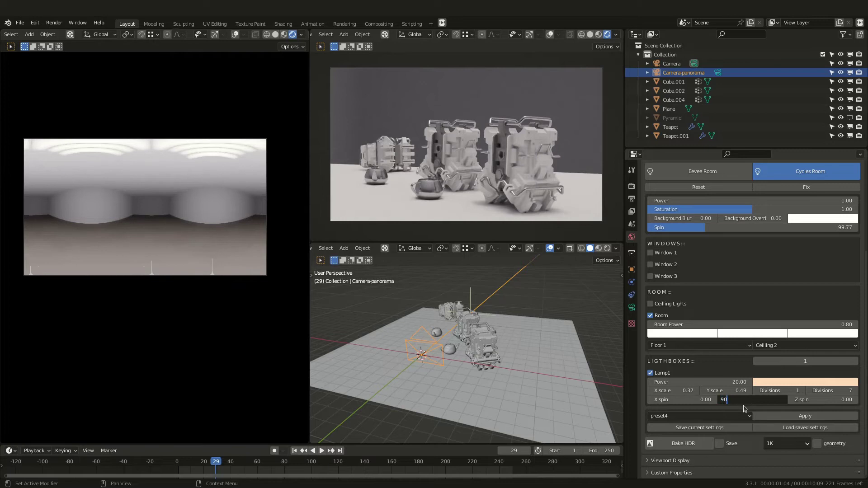
{"action": "key", "text": "Return"}
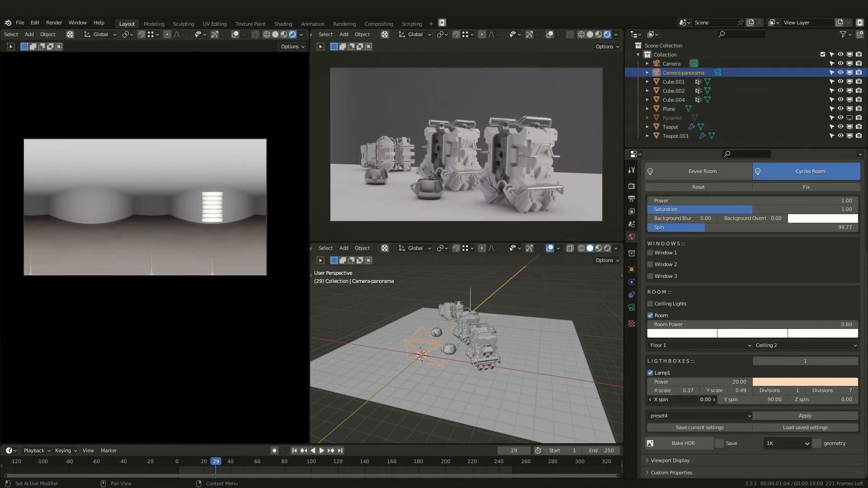
- Set the Lamp1 lightbox's X spin to -1.23 and its Z spin to 45
{"action": "left_click_drag", "start_coordinate": [683, 399], "coordinate": [669, 400]}
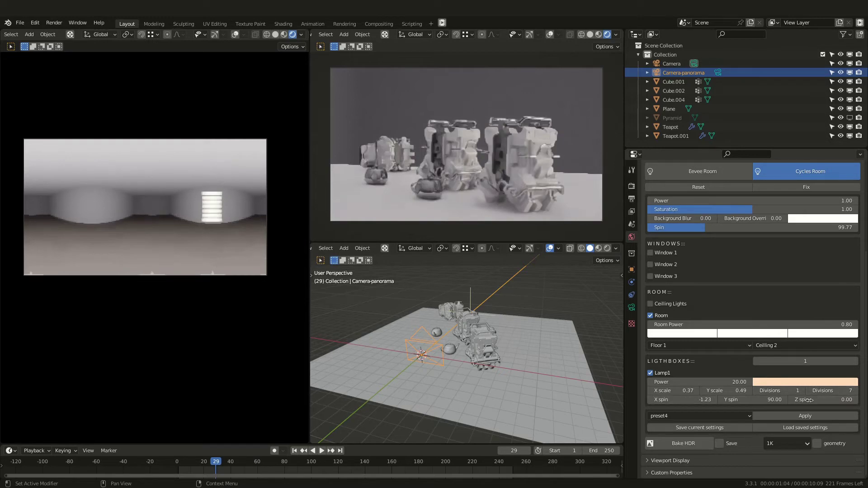
{"action": "left_click", "coordinate": [826, 399]}
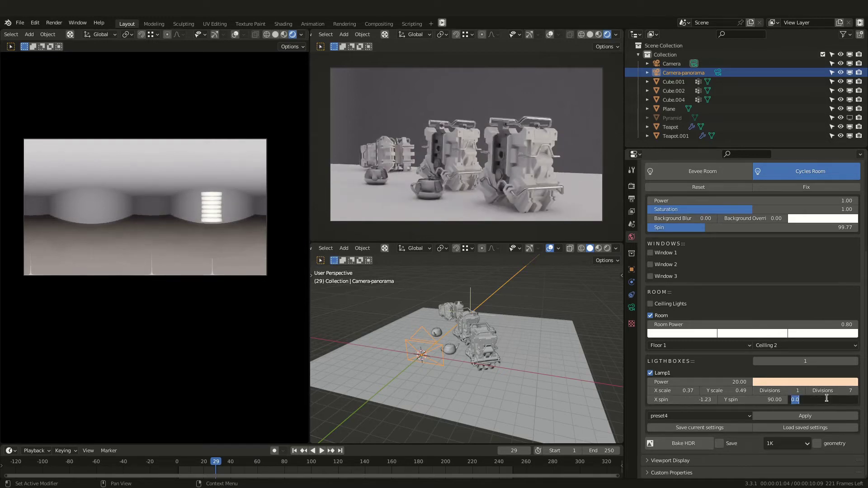
{"action": "type", "text": "45"}
{"action": "key", "text": "Return"}
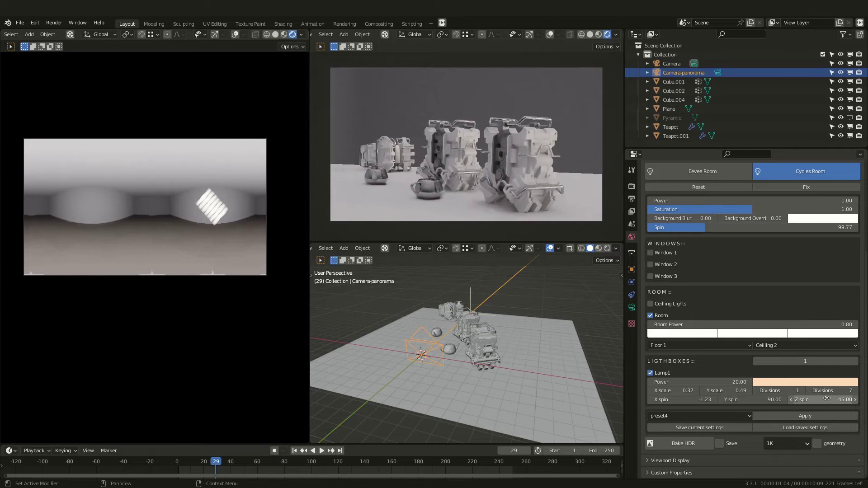
- Change the Lamp1 lightbox's Z spin to 90 to turn its light strips vertical
{"action": "type", "text": "9"}
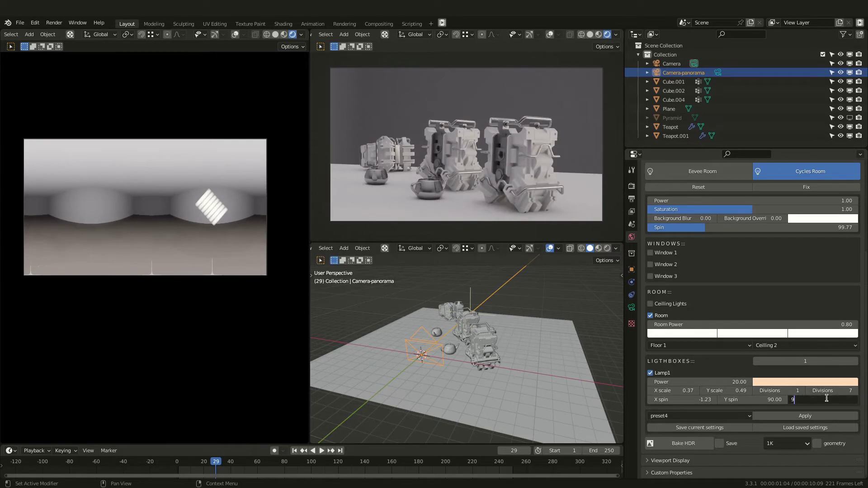
{"action": "type", "text": "0"}
{"action": "key", "text": "Return"}
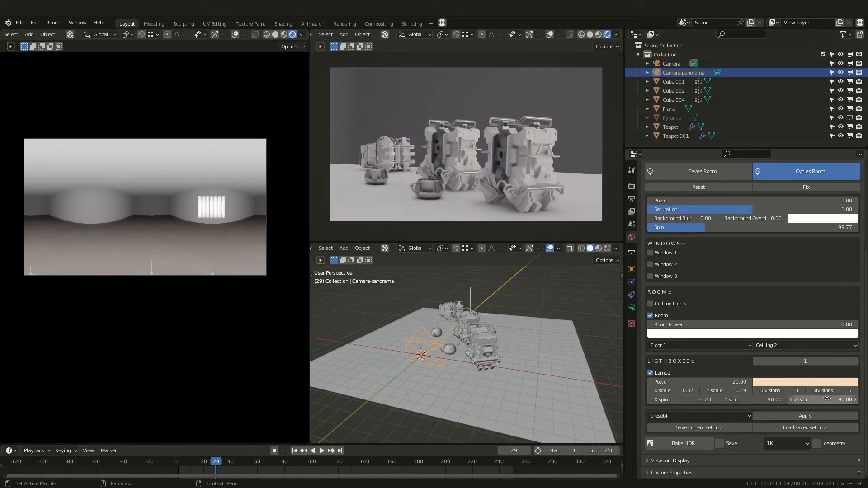
- Return the Lamp1 lightbox's Z spin to 0 so its strips lie horizontally
{"action": "left_click", "coordinate": [826, 399]}
{"action": "type", "text": "0"}
{"action": "key", "text": "Return"}
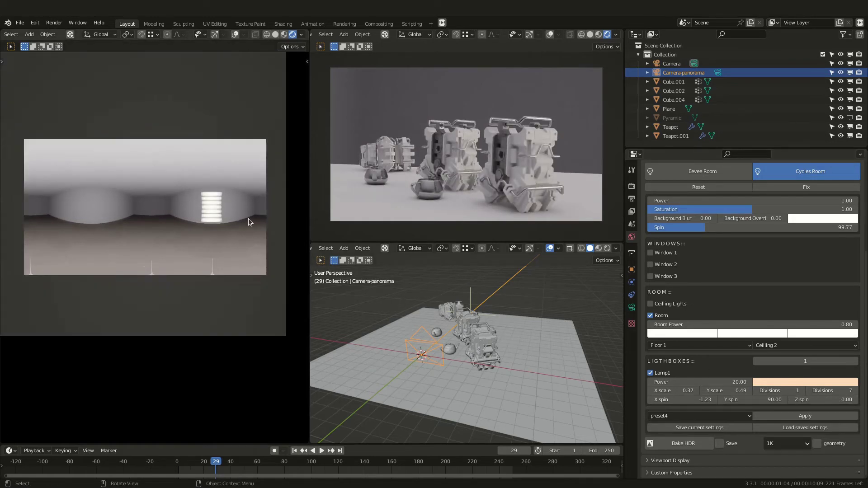
- Try a much higher first Divisions value on the Lamp1 lightbox, and bring it back to the minimum of 1
{"action": "scroll", "coordinate": [248, 222], "scroll_direction": "up", "scroll_amount": 4}
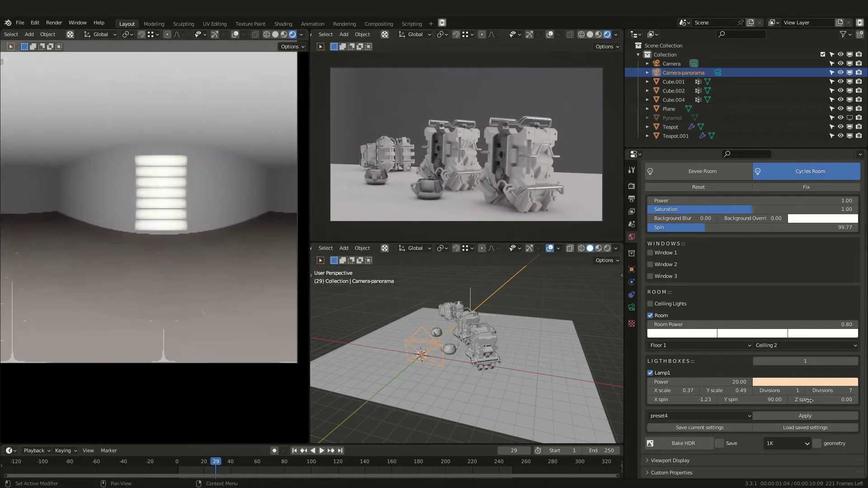
{"action": "left_click_drag", "start_coordinate": [777, 390], "coordinate": [805, 392]}
{"action": "left_click", "coordinate": [804, 392]}
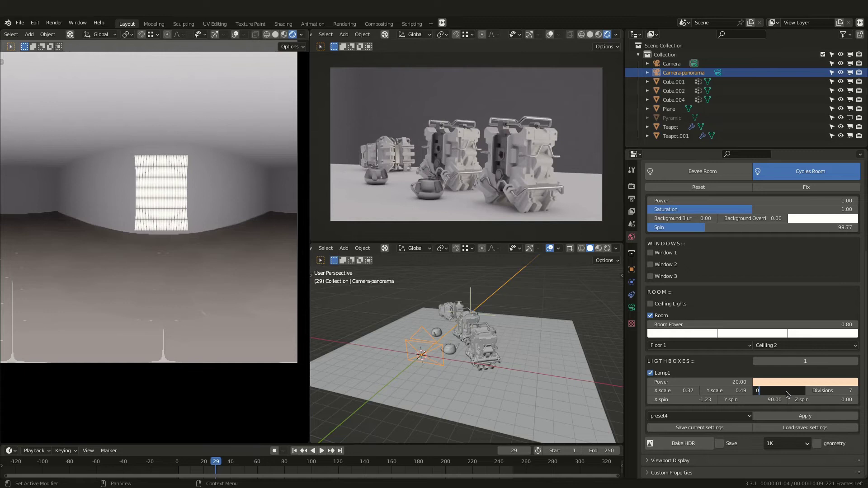
{"action": "key", "text": "Return"}
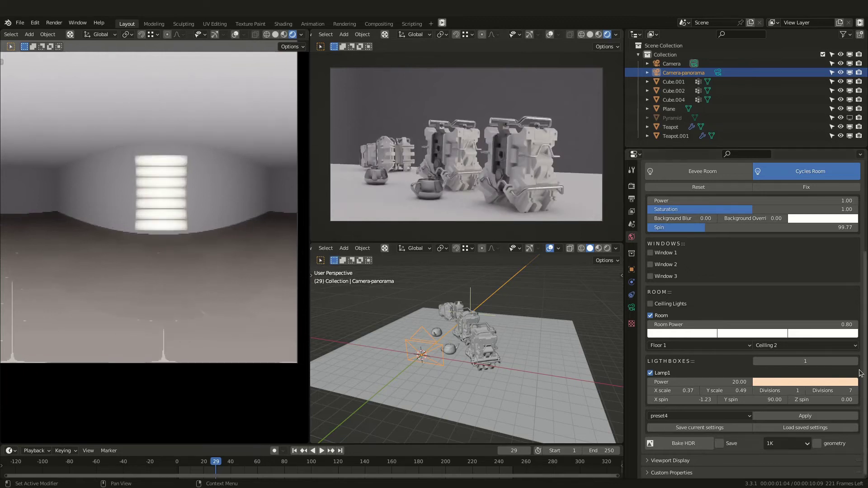
- Set the Lamp1 lightbox's second Divisions value to 1 and its first Divisions value to 2
{"action": "left_click", "coordinate": [823, 392]}
{"action": "left_click_drag", "start_coordinate": [823, 392], "coordinate": [806, 392]}
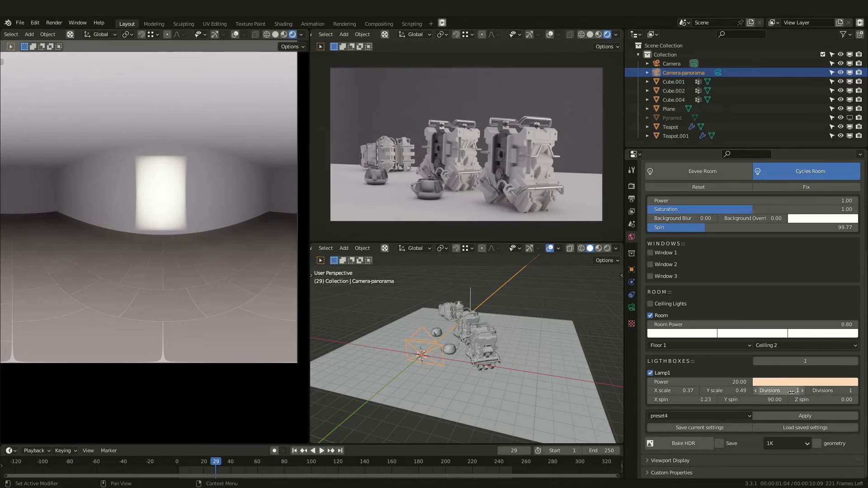
{"action": "left_click", "coordinate": [803, 393]}
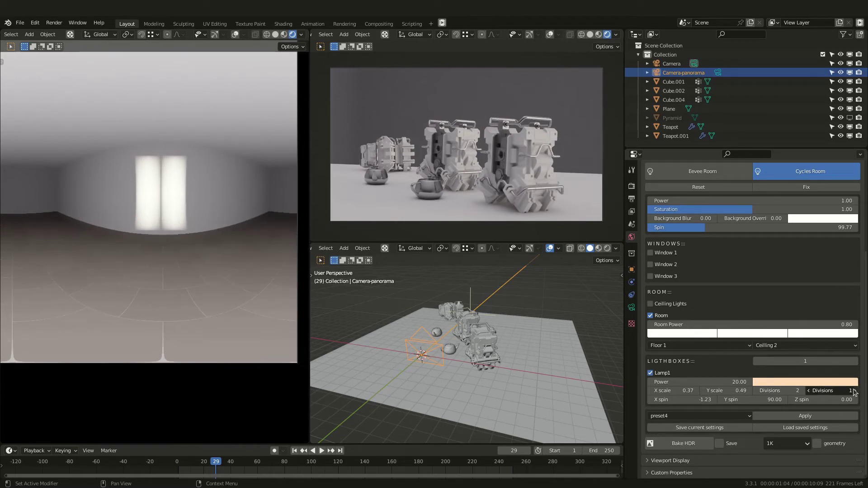
- Set both Divisions values of the Lamp1 lightbox to 10 for a fine grid of lights
{"action": "left_click", "coordinate": [825, 391]}
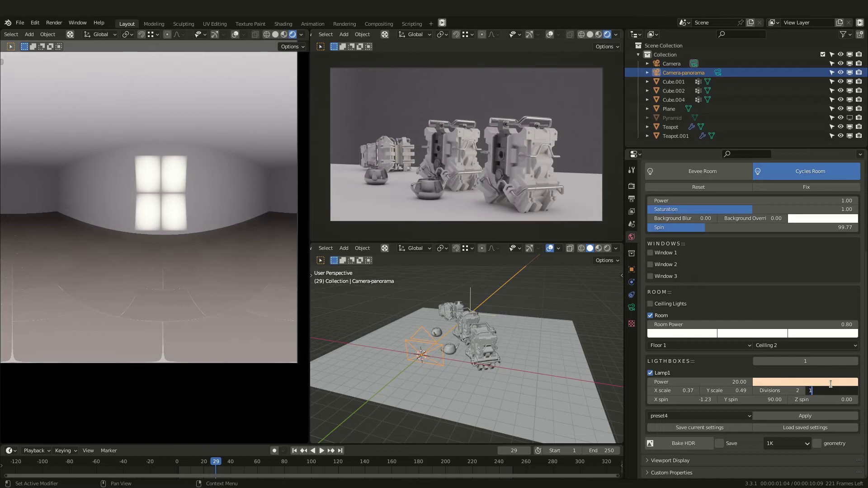
{"action": "key", "text": "Return"}
{"action": "left_click", "coordinate": [789, 394]}
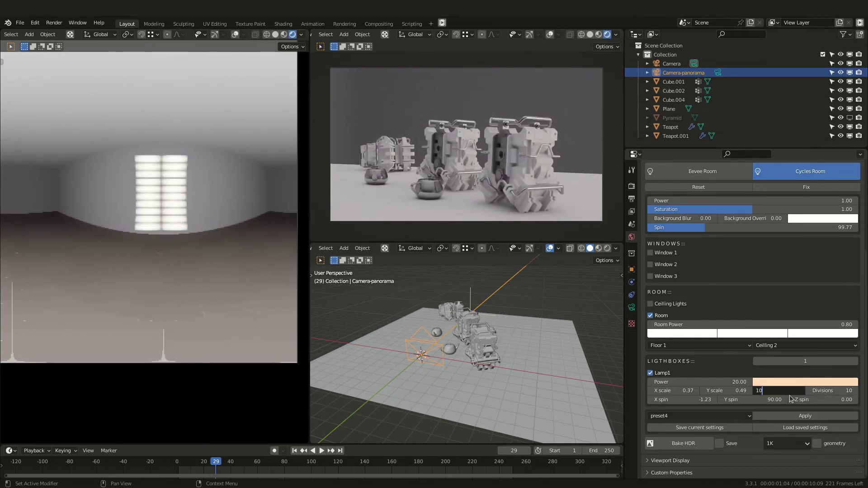
{"action": "key", "text": "Return"}
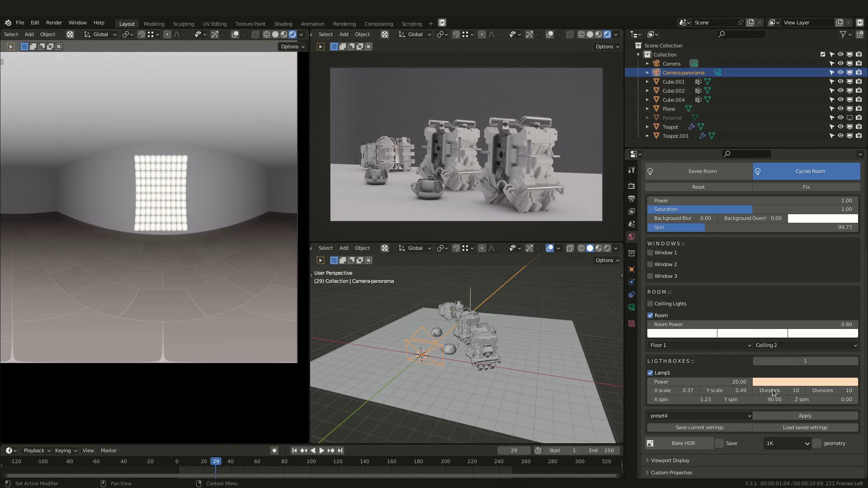
- Choose the preset5 lighting preset and apply it to the Cycles room
{"action": "left_click", "coordinate": [700, 415]}
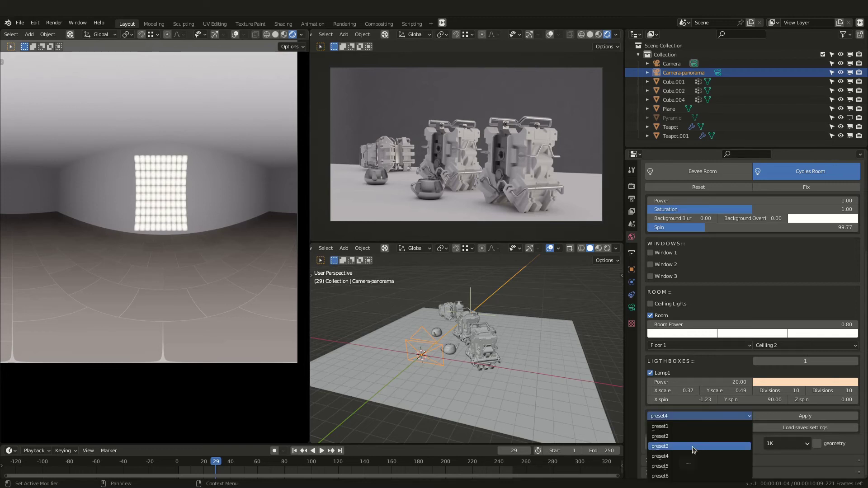
{"action": "left_click", "coordinate": [694, 446]}
{"action": "left_click", "coordinate": [700, 416]}
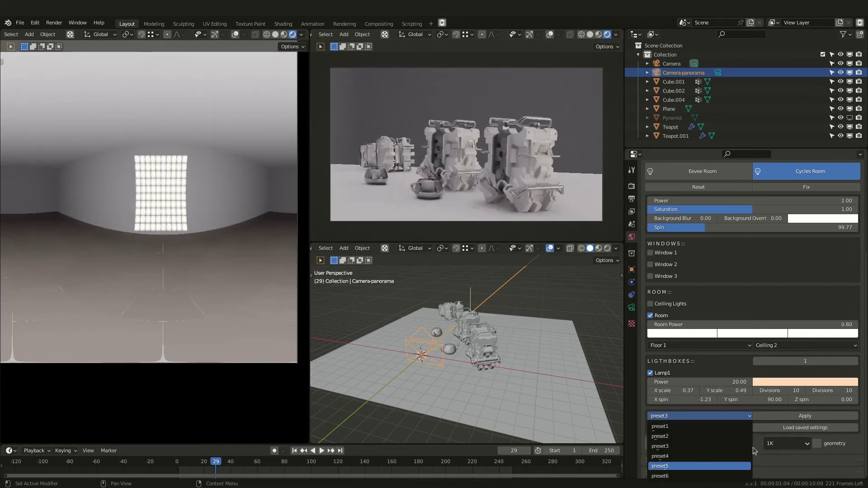
{"action": "key", "text": "Return"}
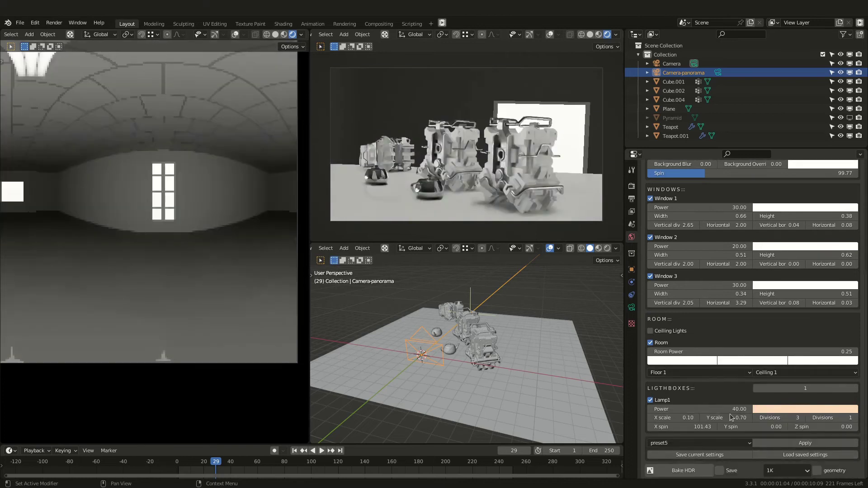
- Choose the preset6 lighting preset and apply it to the Cycles room
{"action": "left_click", "coordinate": [718, 417]}
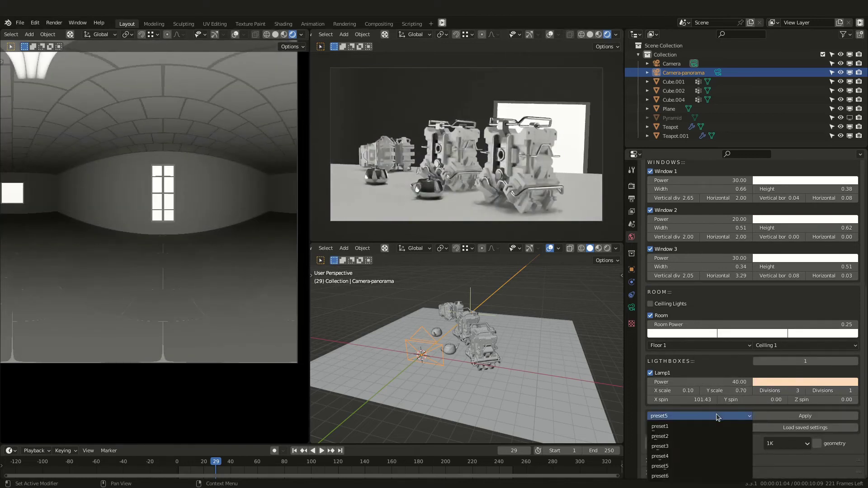
{"action": "key", "text": "Return"}
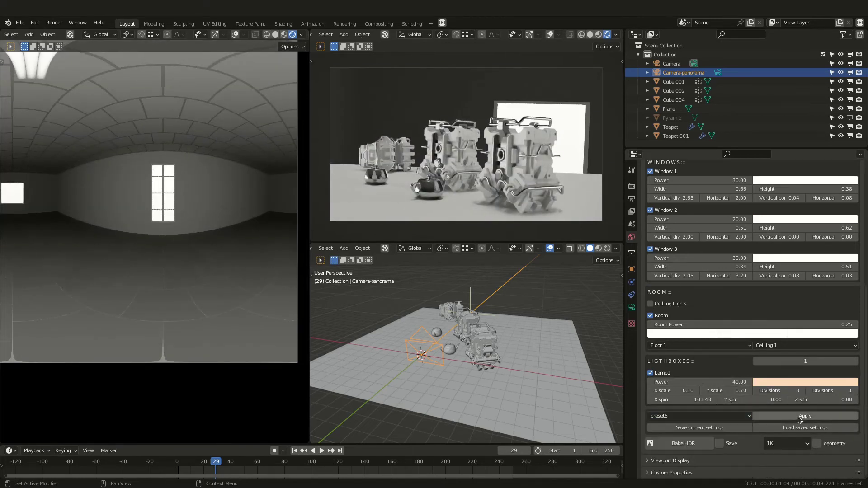
{"action": "left_click", "coordinate": [800, 418]}
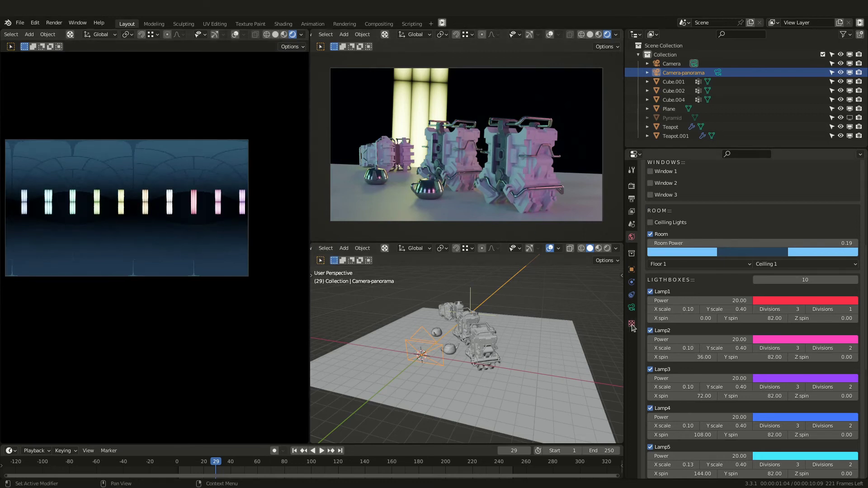
- Look over the room's lightbox settings, and switch the Procedural HDR Lighting from Room Settings to Sky Settings with the Cycle Sky
{"action": "scroll", "coordinate": [751, 392], "scroll_direction": "up", "scroll_amount": 3}
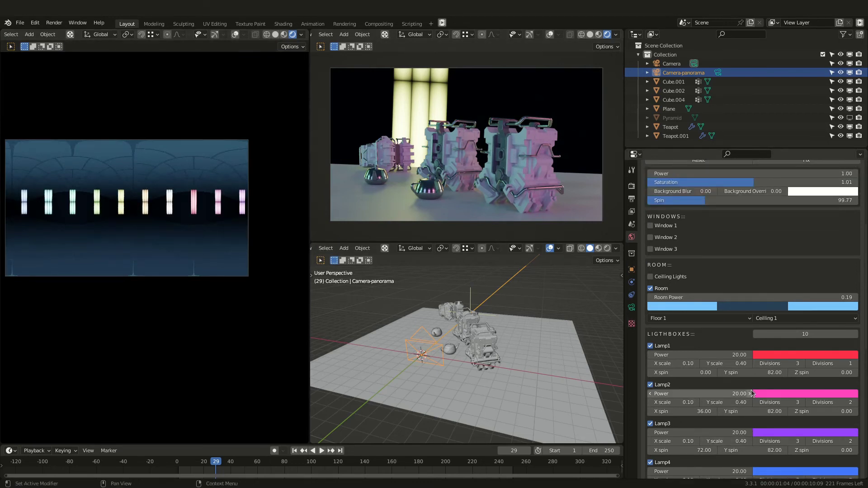
{"action": "scroll", "coordinate": [755, 407], "scroll_direction": "down", "scroll_amount": 6}
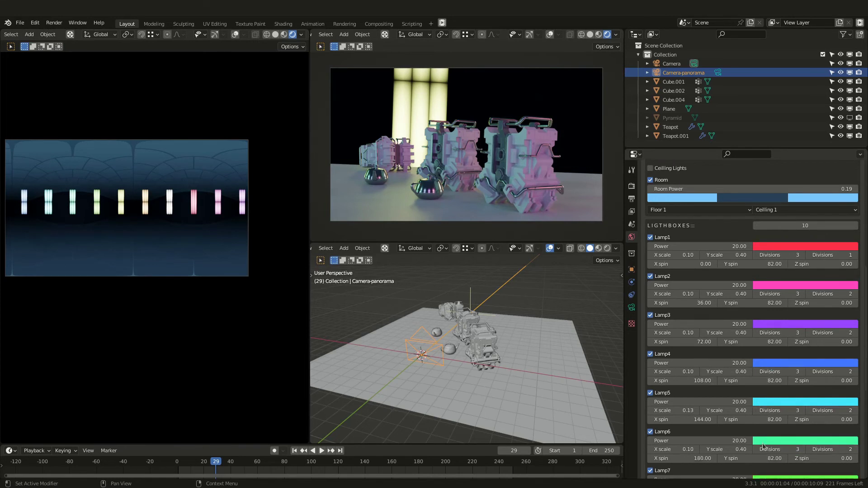
{"action": "scroll", "coordinate": [763, 446], "scroll_direction": "up", "scroll_amount": 13}
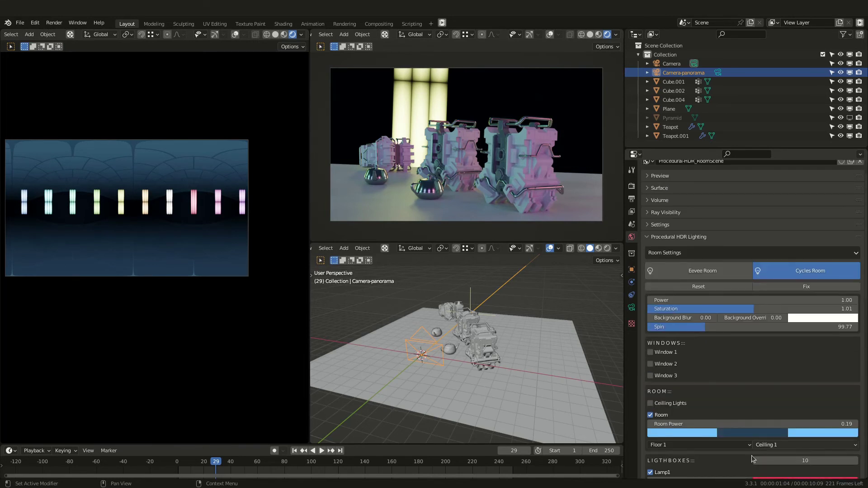
{"action": "scroll", "coordinate": [735, 470], "scroll_direction": "up", "scroll_amount": 2}
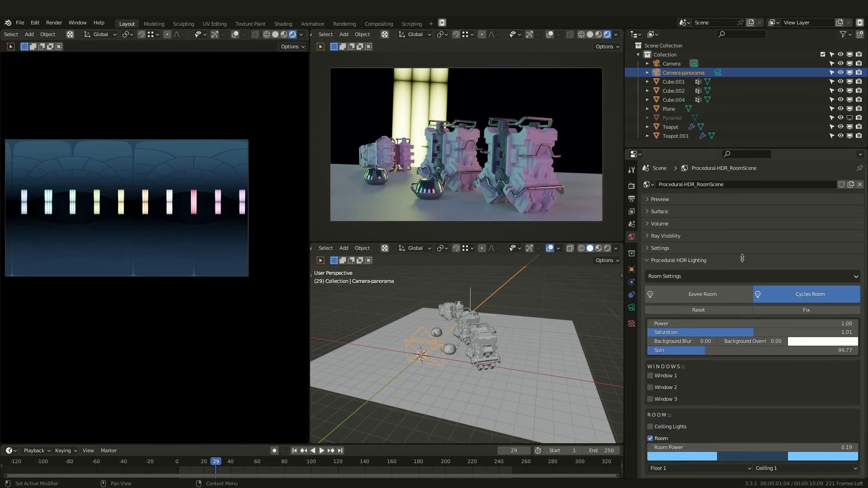
{"action": "left_click", "coordinate": [730, 278]}
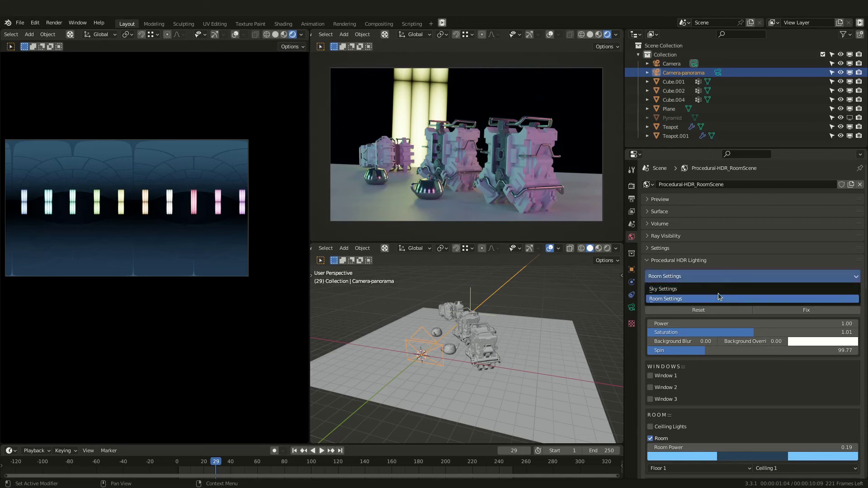
{"action": "left_click", "coordinate": [715, 291]}
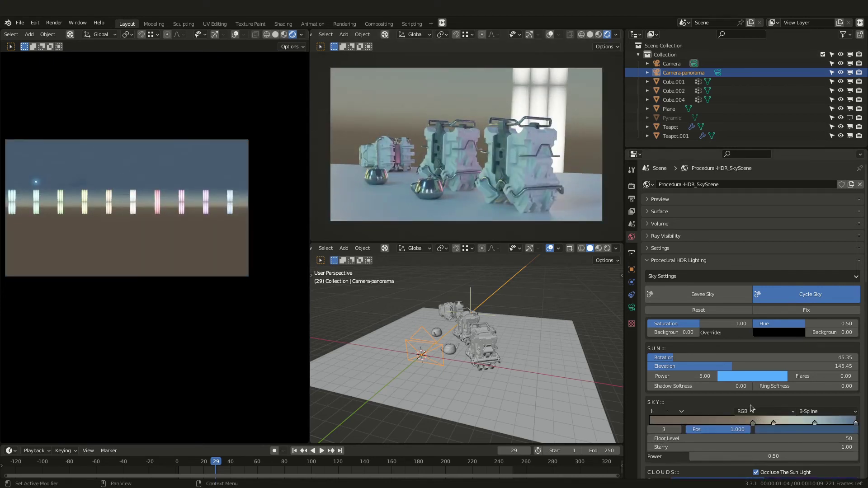
{"action": "scroll", "coordinate": [750, 407], "scroll_direction": "down", "scroll_amount": 10}
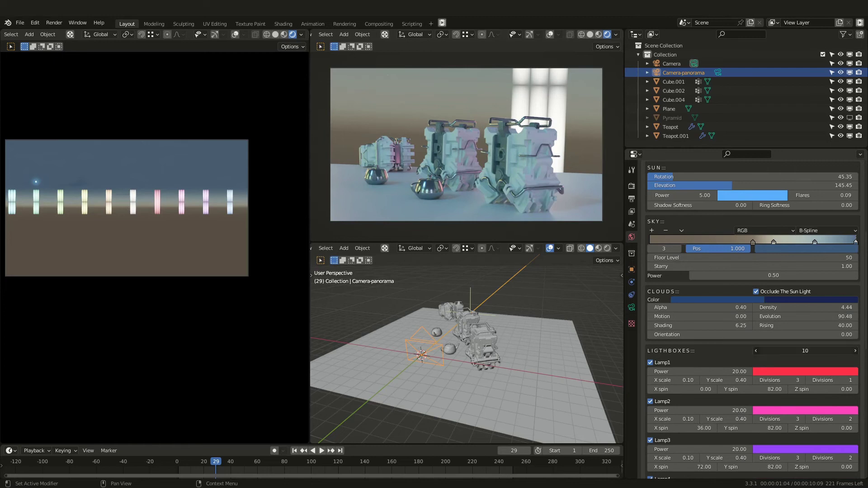
- Lower the number of sky lightboxes to 0, and raise it to 3 to bring back Lamp1 through Lamp3
{"action": "left_click_drag", "start_coordinate": [830, 351], "coordinate": [769, 351]}
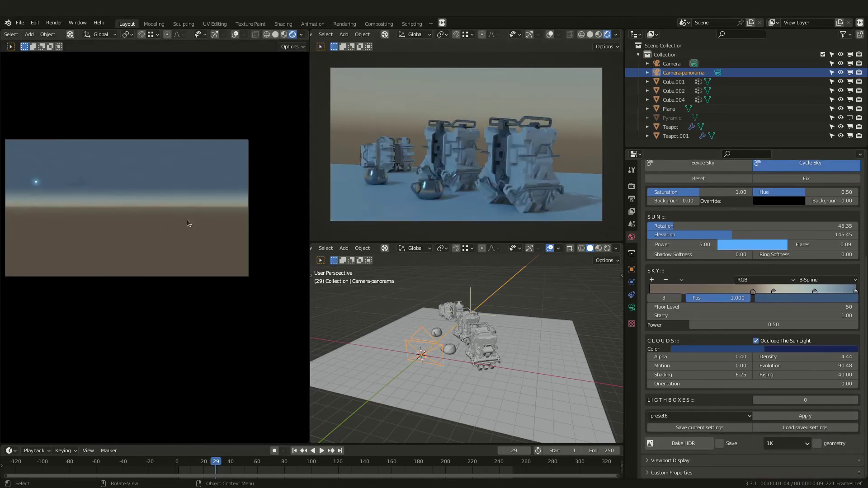
{"action": "left_click_drag", "start_coordinate": [795, 397], "coordinate": [816, 397]}
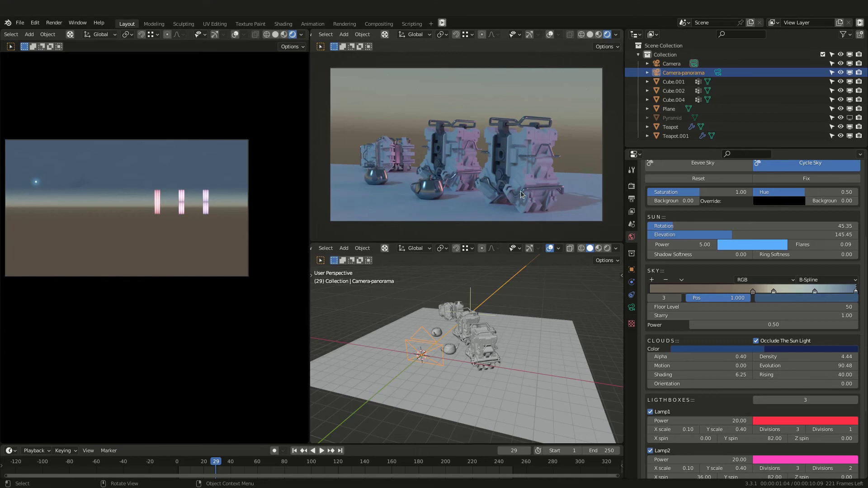
{"action": "scroll", "coordinate": [789, 419], "scroll_direction": "down", "scroll_amount": 4}
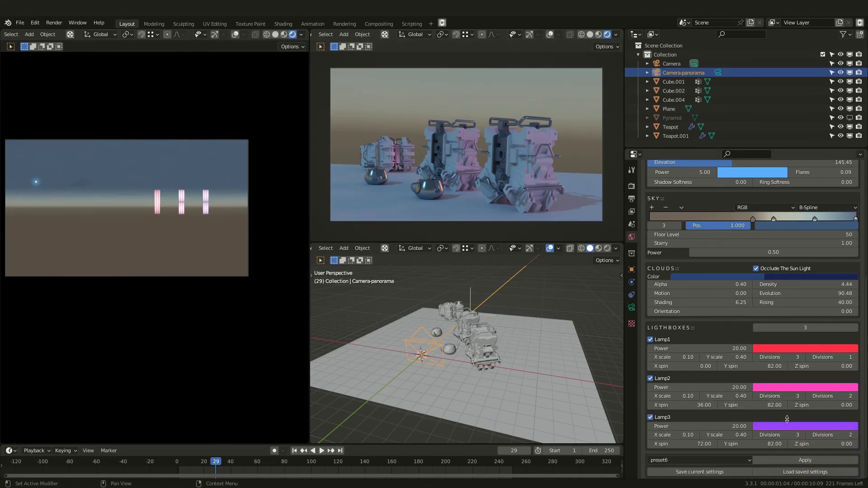
- Set the Background value below Saturation to 1.00 in the Cycle Sky settings
{"action": "scroll", "coordinate": [787, 419], "scroll_direction": "up", "scroll_amount": 7}
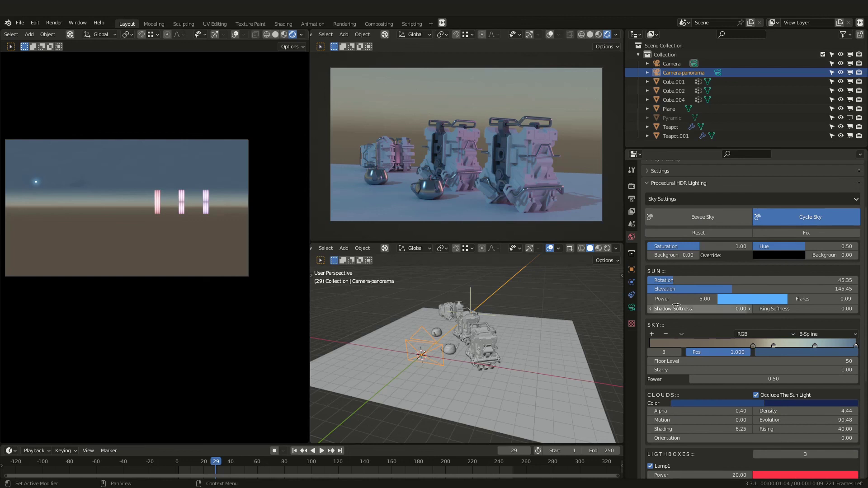
{"action": "left_click", "coordinate": [671, 254]}
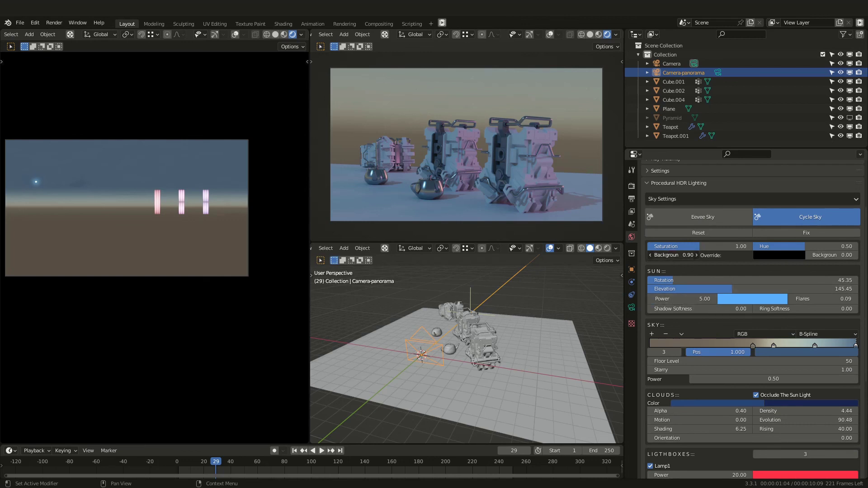
{"action": "type", "text": "1."}
{"action": "key", "text": "Return"}
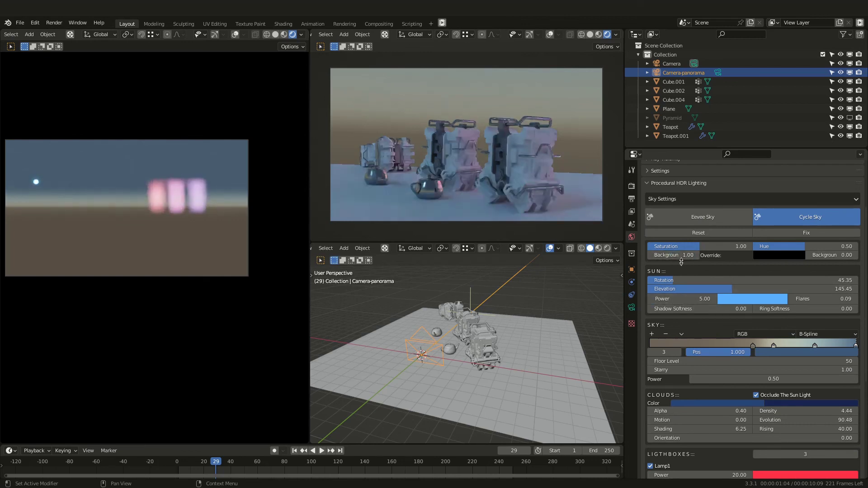